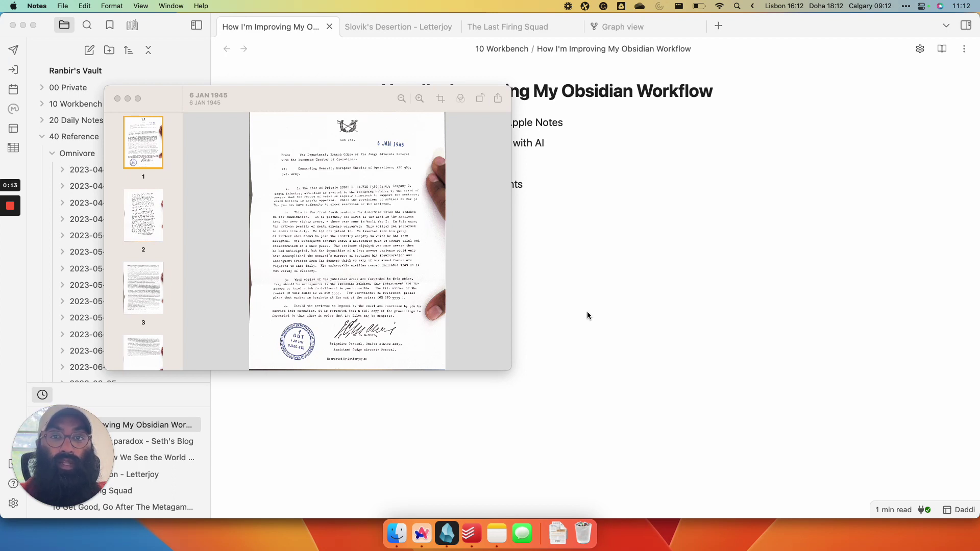
# Close the 6 JAN 1945 memo scan preview and bring up Arc's scanning guide.
pyautogui.click(587, 311)
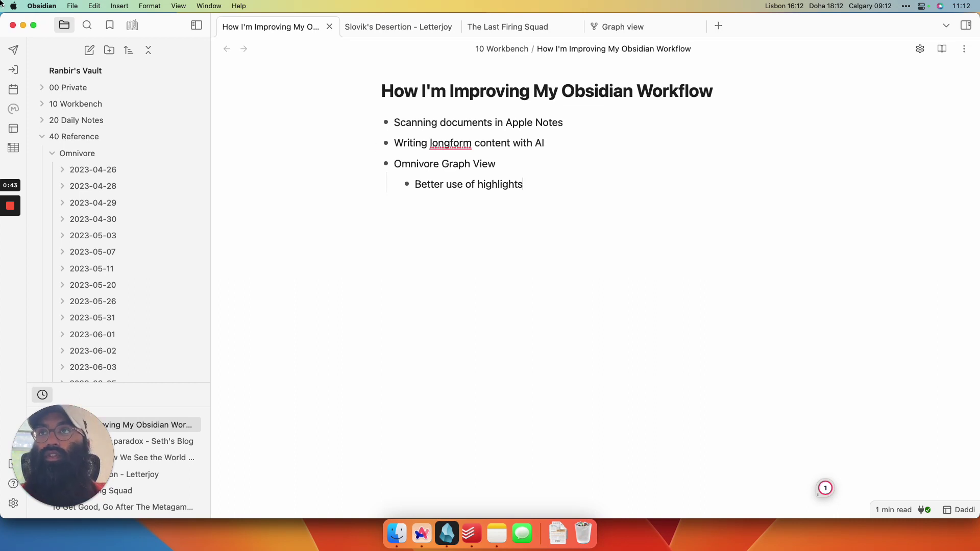
pyautogui.click(417, 533)
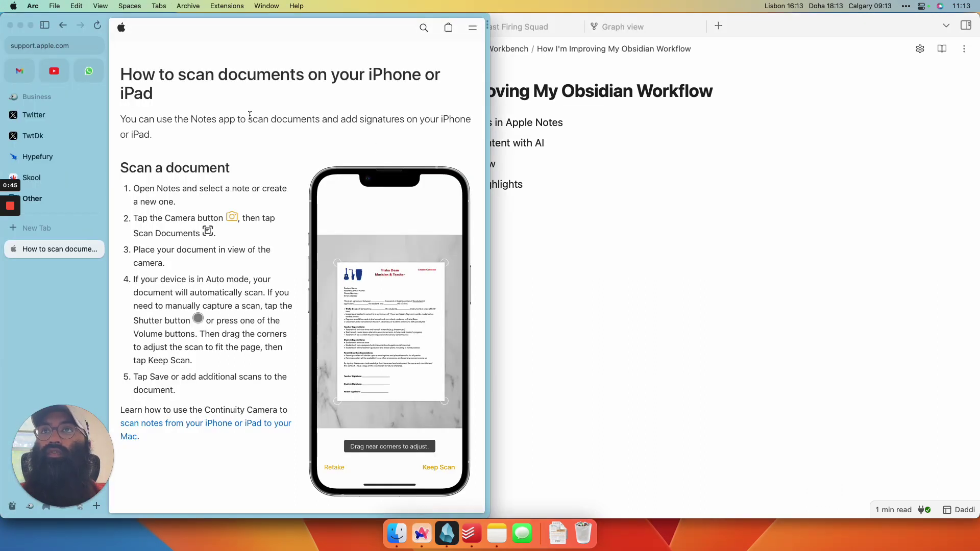
pyautogui.scroll(-1, 293, 197)
pyautogui.scroll(-1, 294, 197)
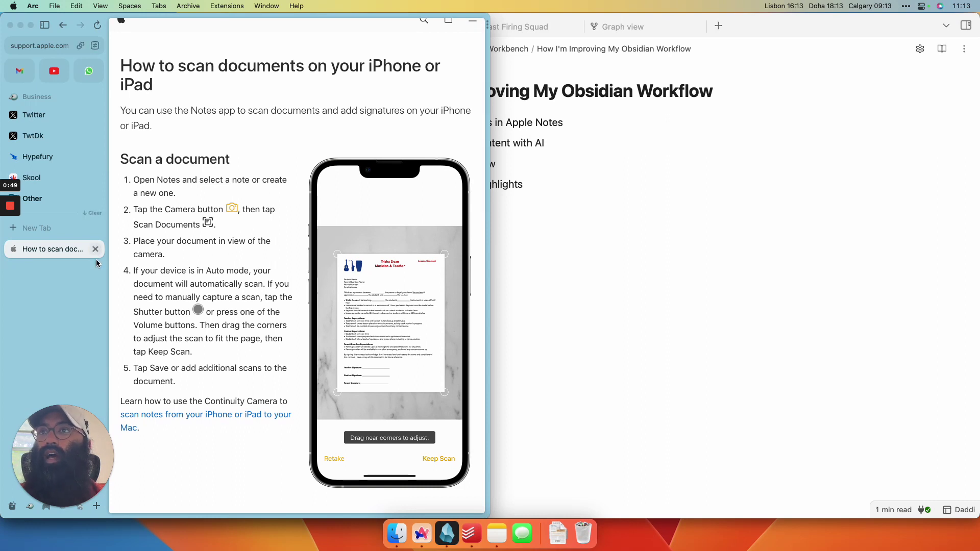
pyautogui.scroll(-2, 268, 260)
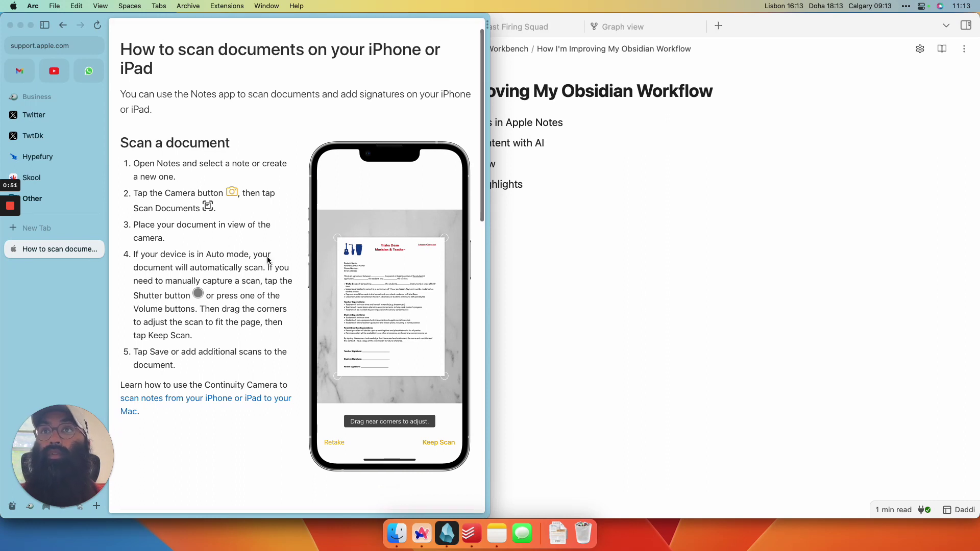
pyautogui.scroll(-4, 268, 260)
pyautogui.scroll(-2, 268, 256)
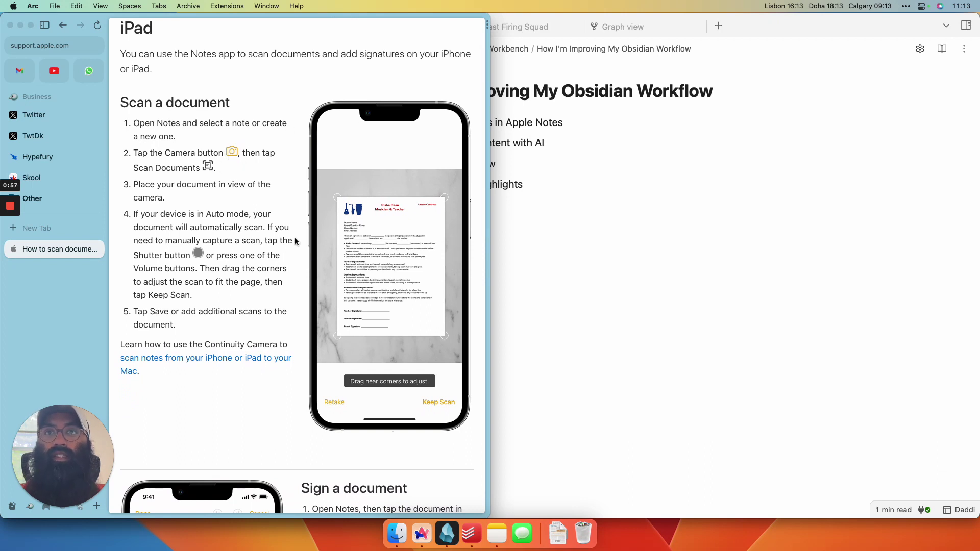
pyautogui.scroll(-4, 396, 274)
pyautogui.scroll(-10, 417, 280)
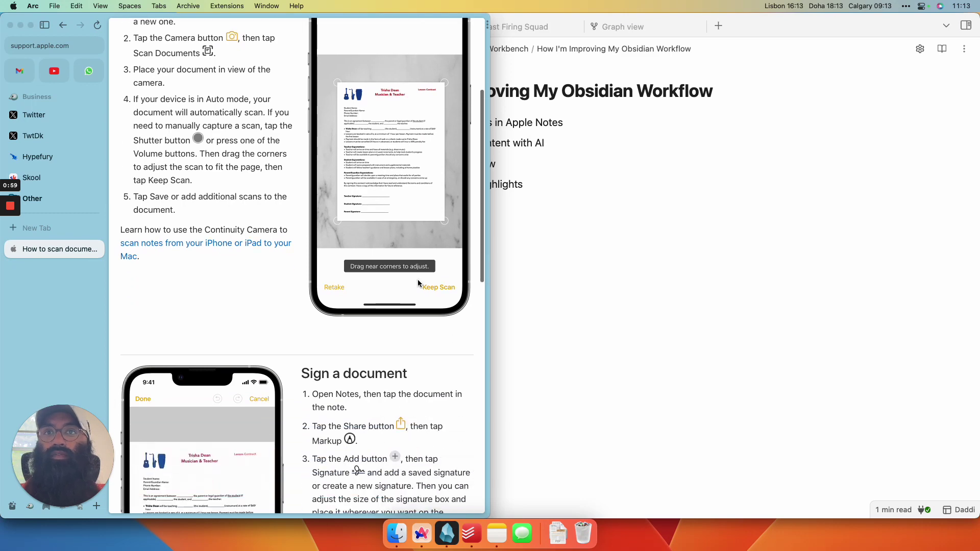
pyautogui.scroll(-8, 418, 280)
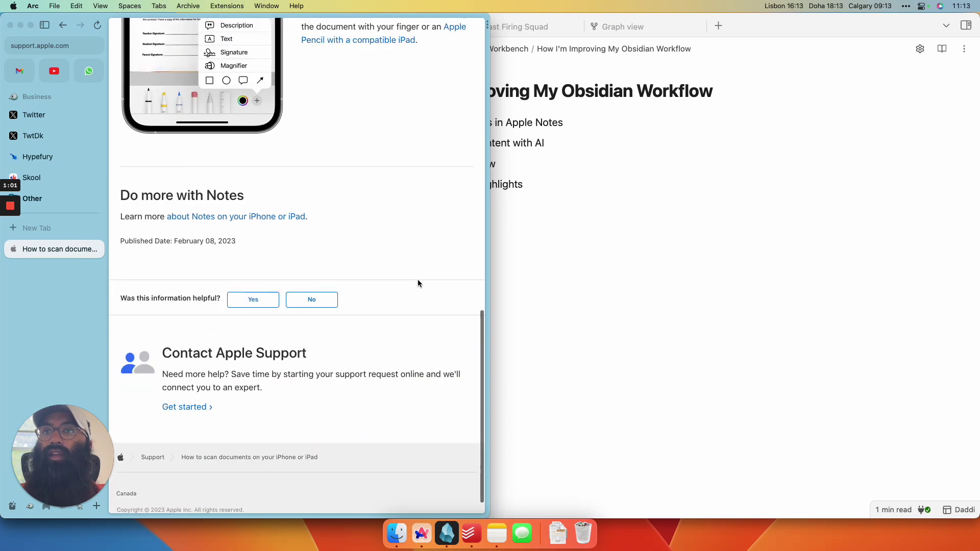
pyautogui.scroll(20, 418, 280)
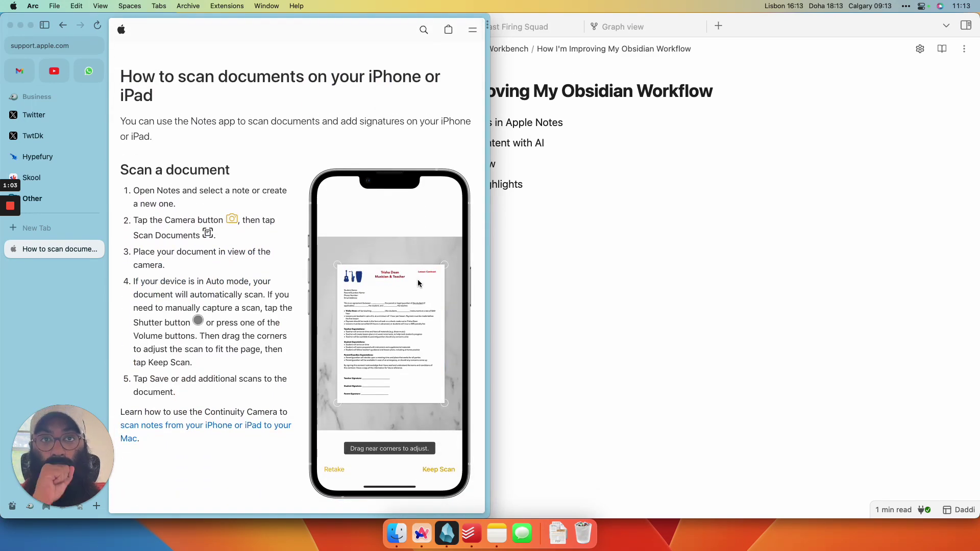
pyautogui.click(608, 398)
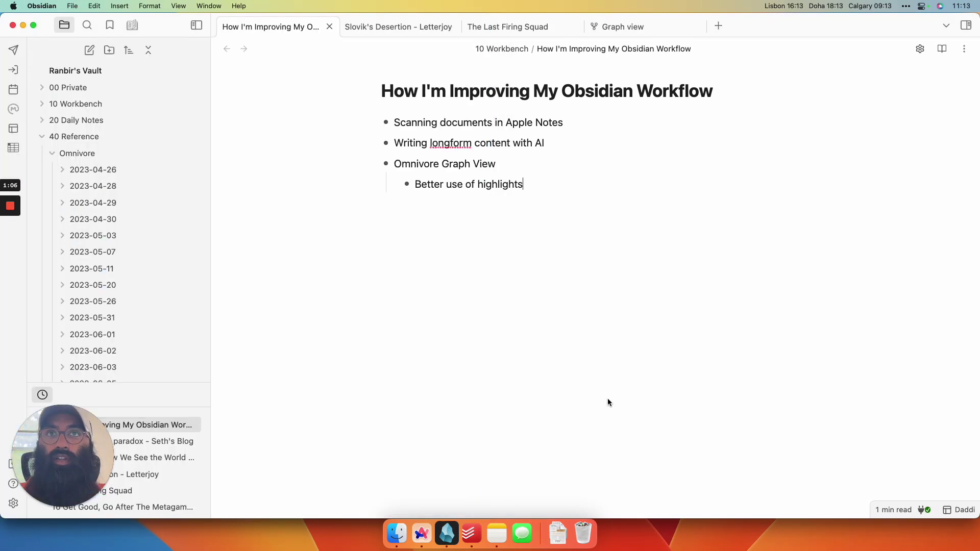
# Switch to the Slovik's Desertion - Letterjoy note and bring up its 6 JAN 1945 memo scan.
pyautogui.click(411, 27)
pyautogui.scroll(-2, 743, 334)
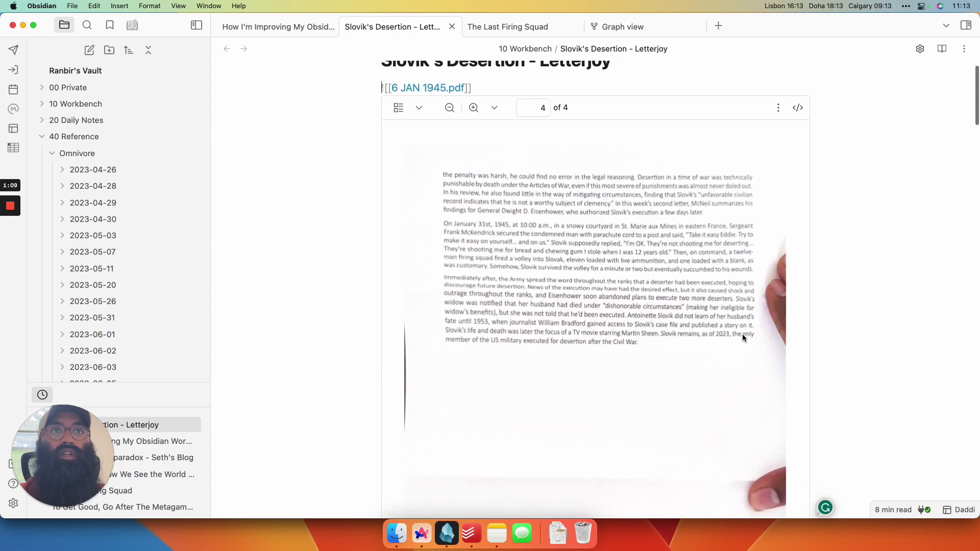
pyautogui.scroll(-1, 720, 278)
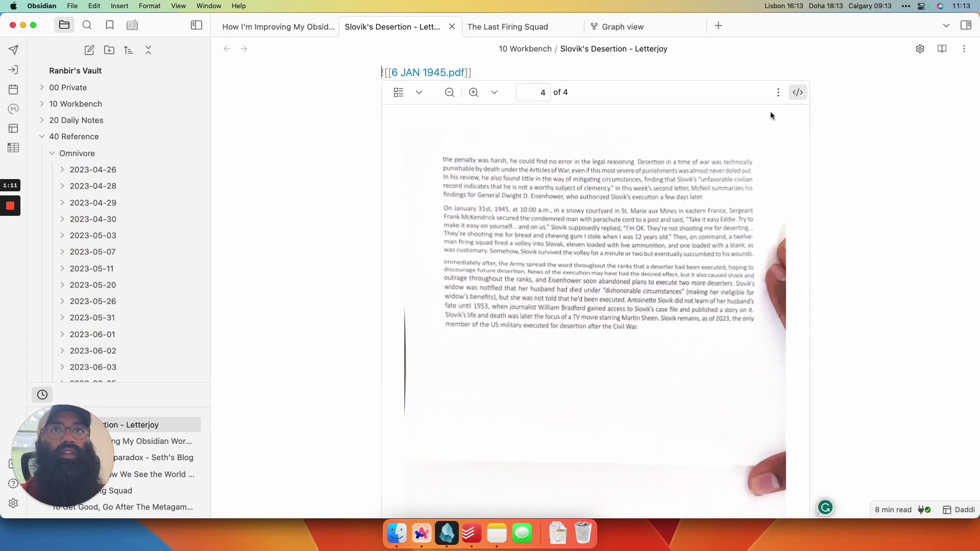
pyautogui.scroll(8, 626, 254)
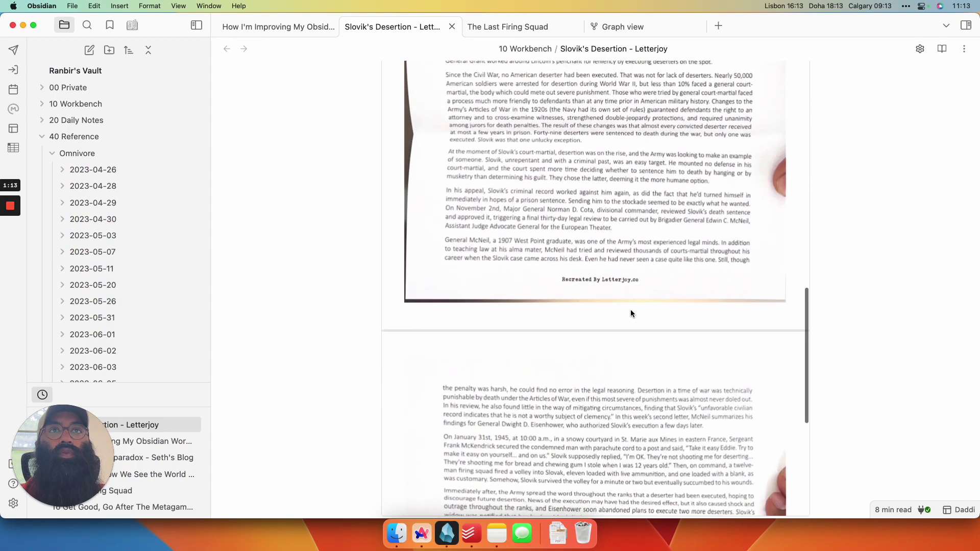
pyautogui.scroll(15, 631, 312)
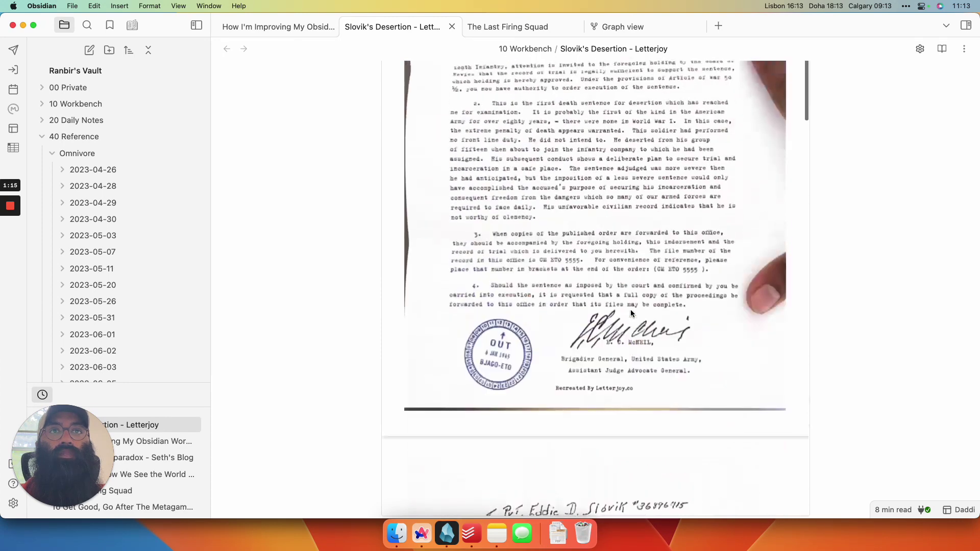
pyautogui.scroll(6, 630, 309)
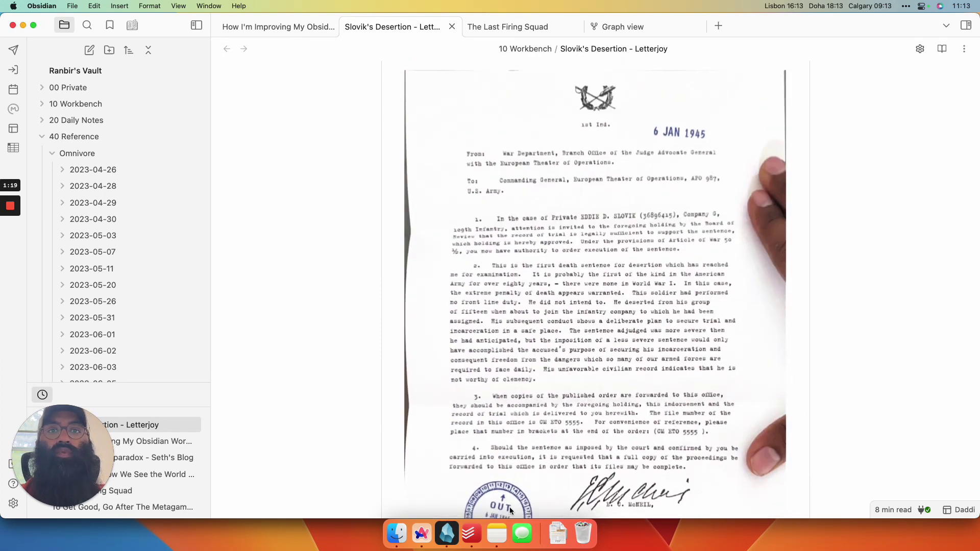
pyautogui.click(502, 531)
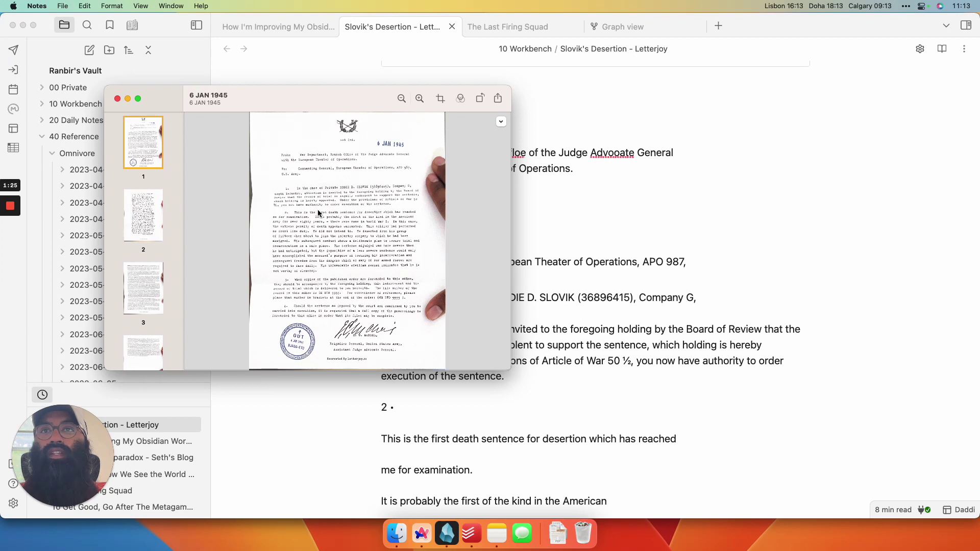
# Select paragraph 2 of the memo scan as live text in Notes, then return to Obsidian.
pyautogui.moveTo(311, 221); pyautogui.dragTo(345, 267)
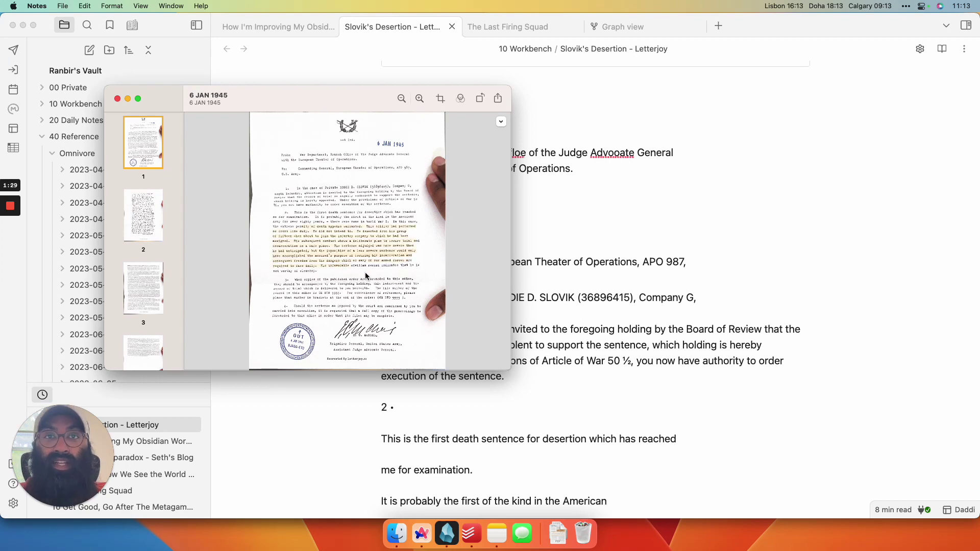
pyautogui.click(628, 383)
pyautogui.scroll(-10, 628, 383)
pyautogui.scroll(10, 628, 326)
pyautogui.scroll(10, 629, 325)
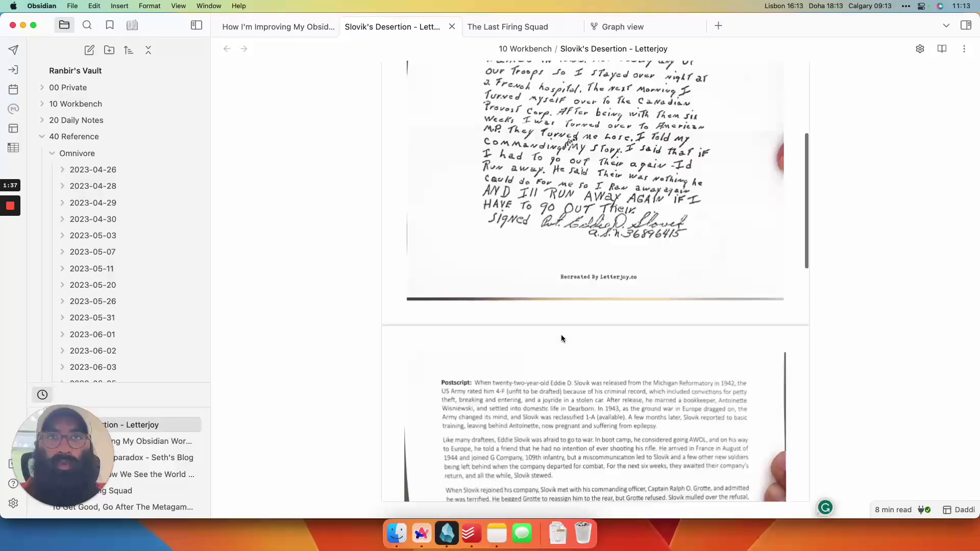
# Scroll through the Slovik transcription, then open The Last Firing Squad note.
pyautogui.scroll(-15, 822, 383)
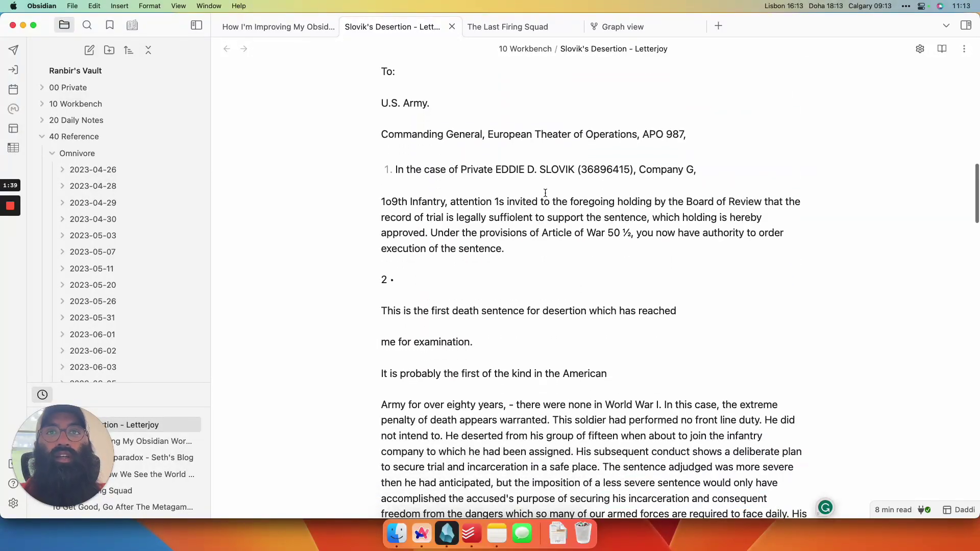
pyautogui.scroll(-15, 514, 195)
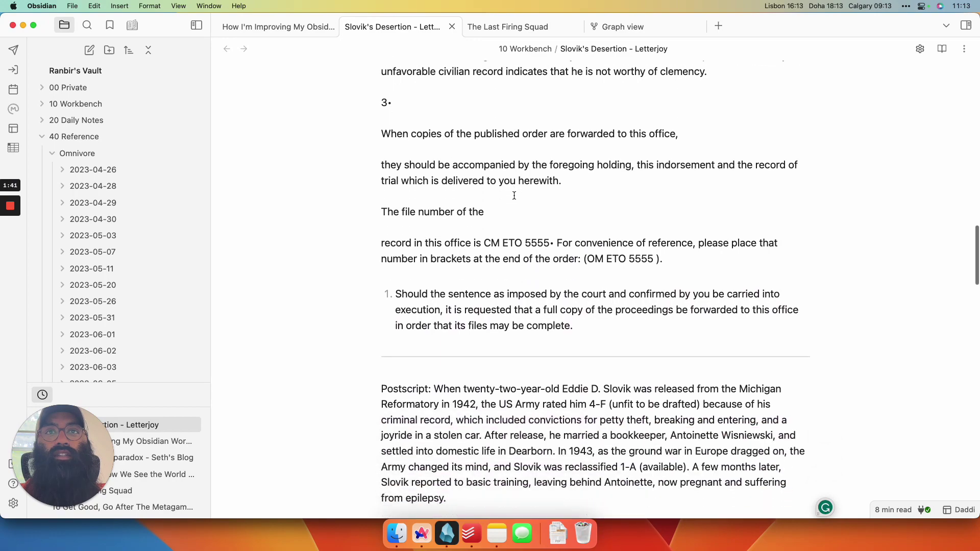
pyautogui.scroll(-15, 515, 195)
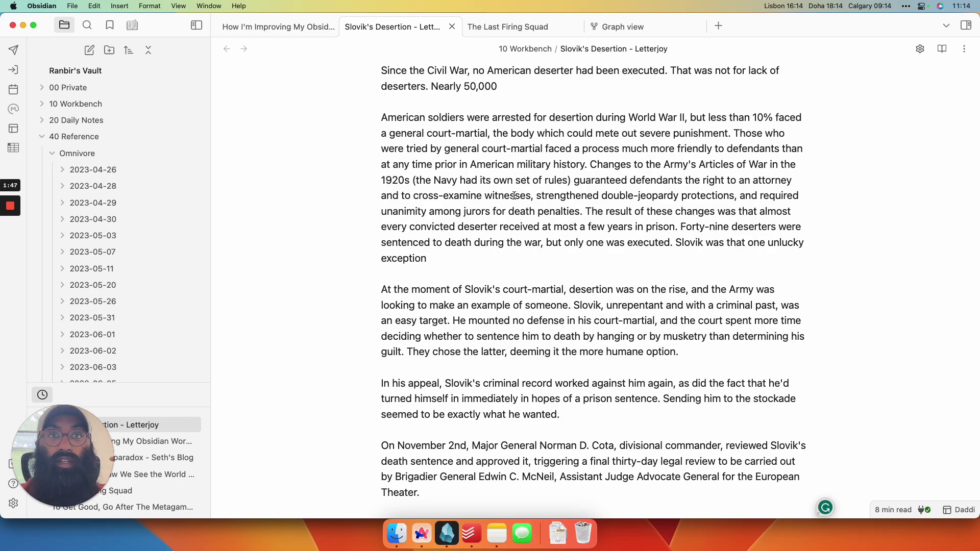
pyautogui.scroll(10, 514, 195)
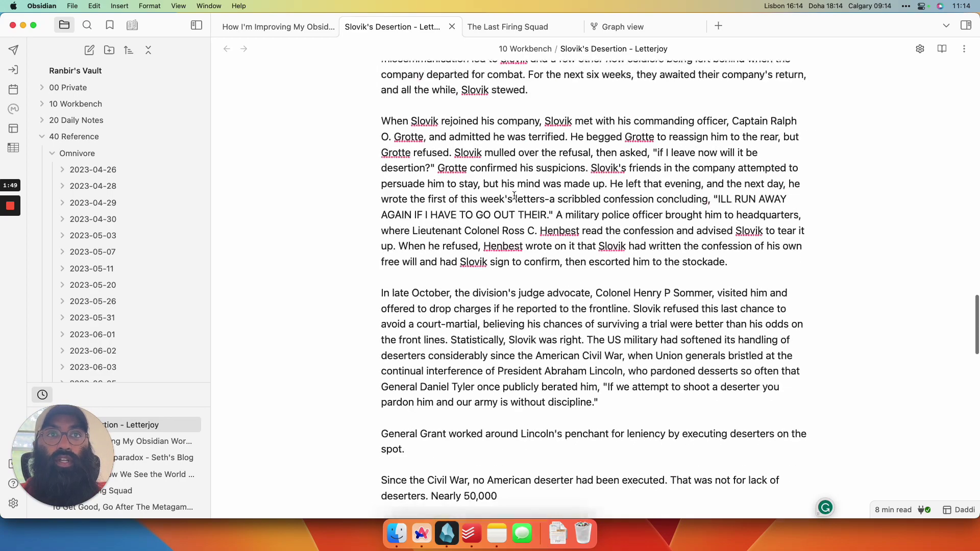
pyautogui.scroll(-20, 515, 196)
pyautogui.scroll(20, 514, 196)
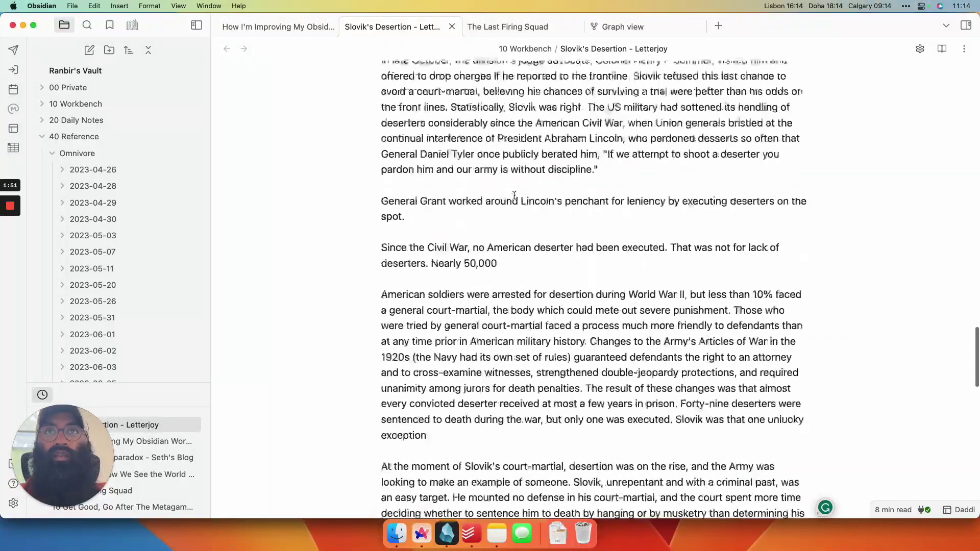
pyautogui.click(534, 27)
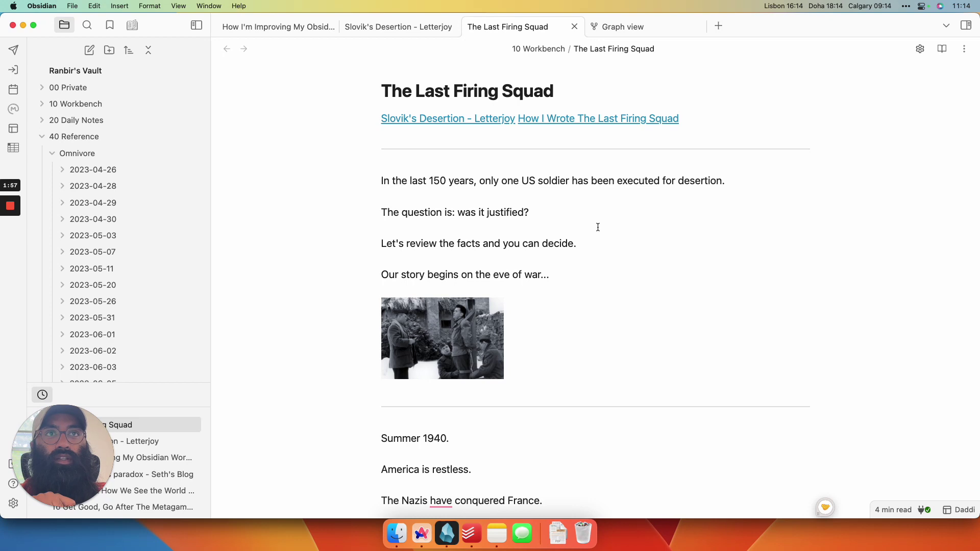
# Select the story's opening paragraphs in The Last Firing Squad and scroll through the note.
pyautogui.scroll(-1, 598, 227)
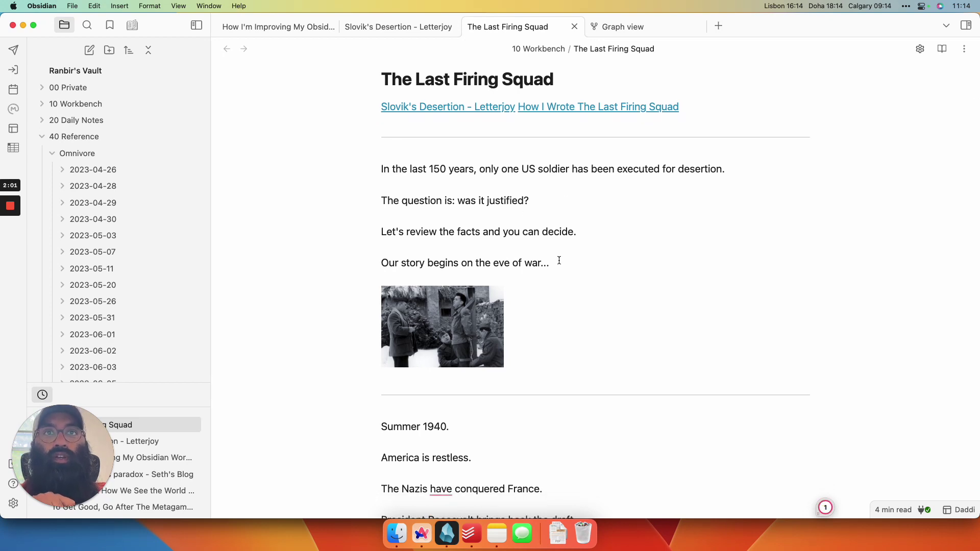
pyautogui.moveTo(559, 263); pyautogui.dragTo(370, 173)
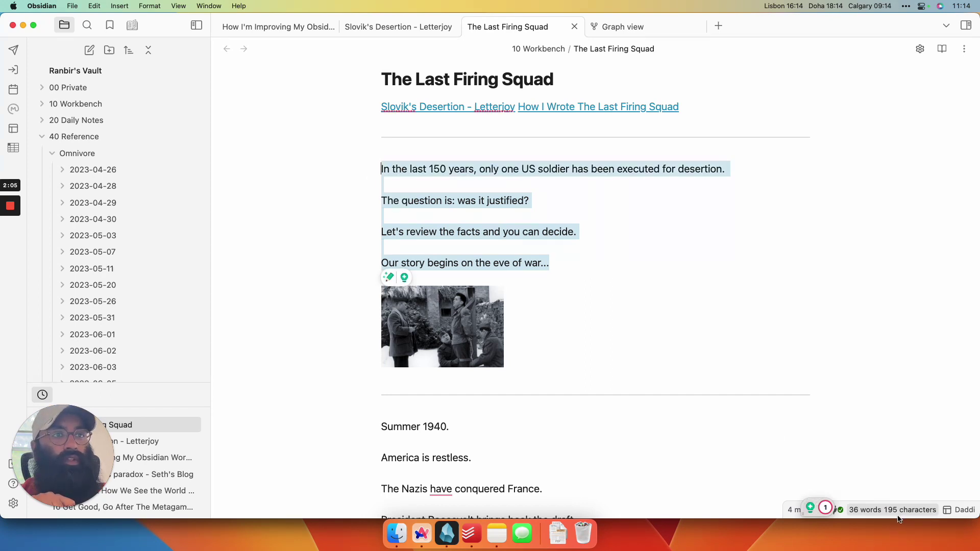
pyautogui.scroll(-1, 575, 296)
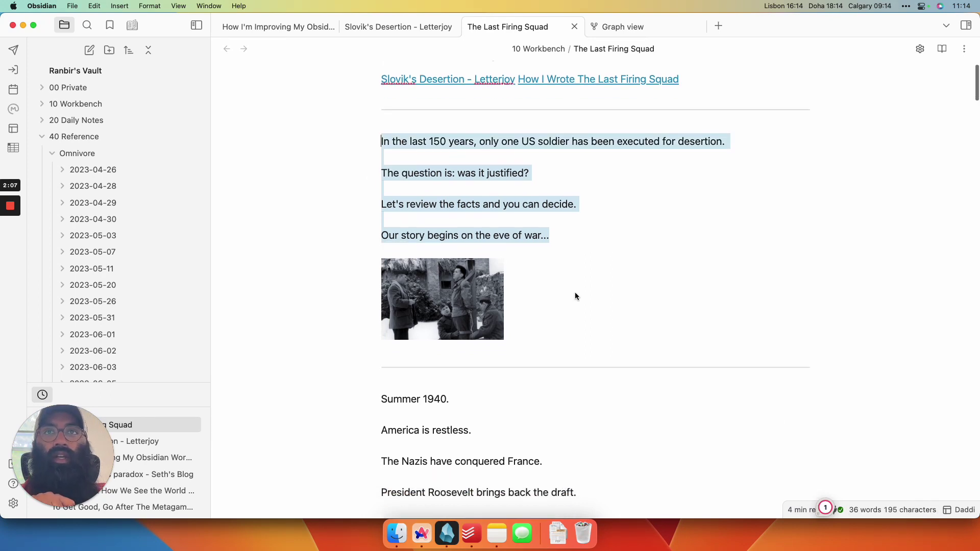
pyautogui.scroll(-3, 547, 366)
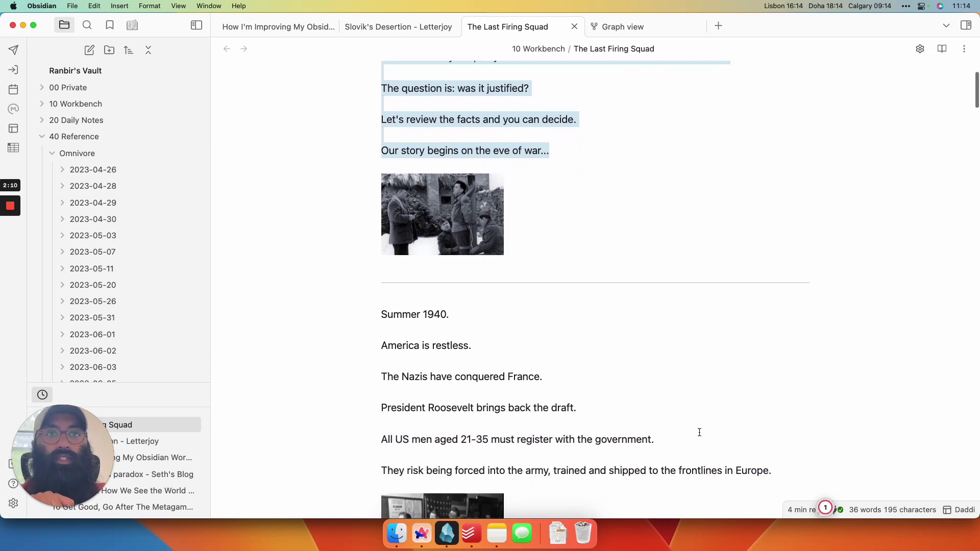
pyautogui.scroll(-4, 699, 433)
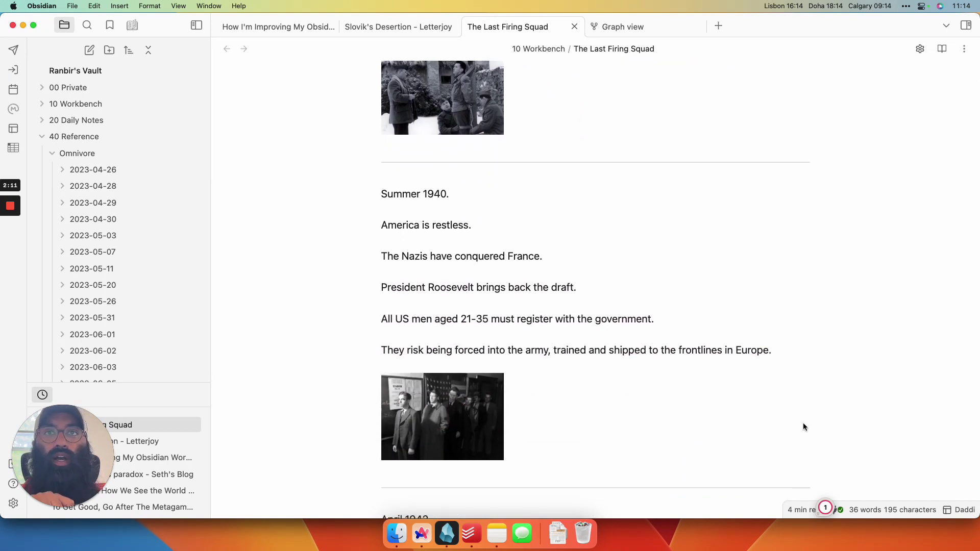
pyautogui.scroll(-1, 804, 424)
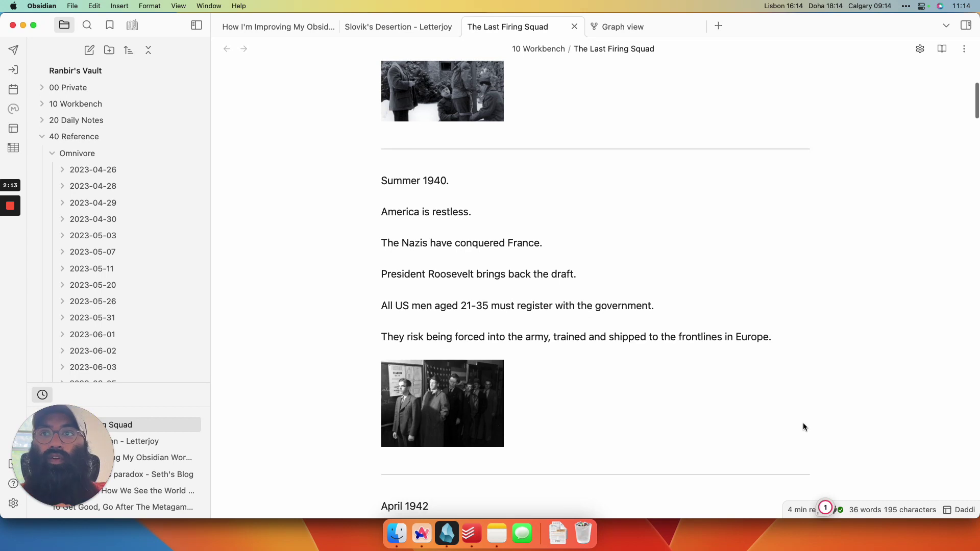
pyautogui.scroll(1, 804, 426)
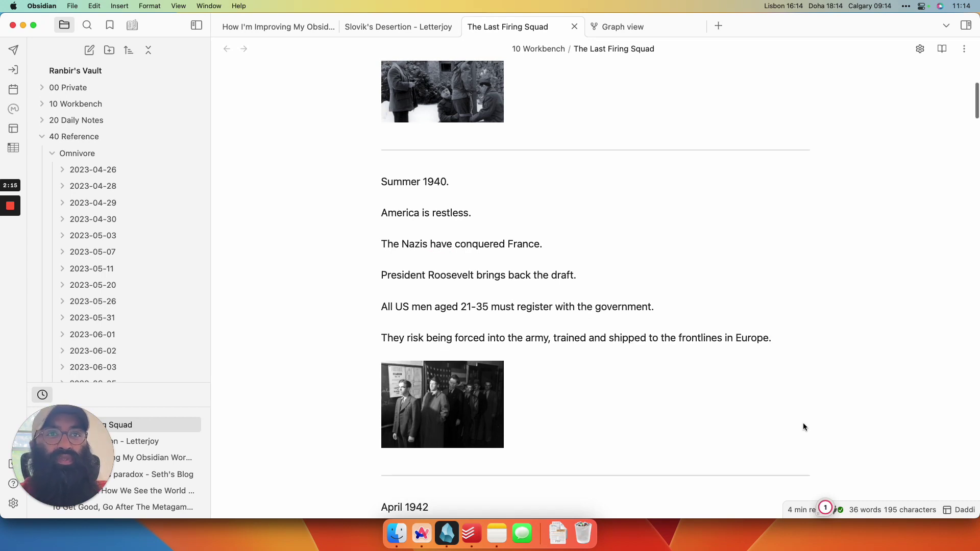
# Select the Summer 1940 passage to confirm its 41-word count, then deselect it.
pyautogui.moveTo(790, 339); pyautogui.dragTo(379, 183)
pyautogui.scroll(-5, 531, 316)
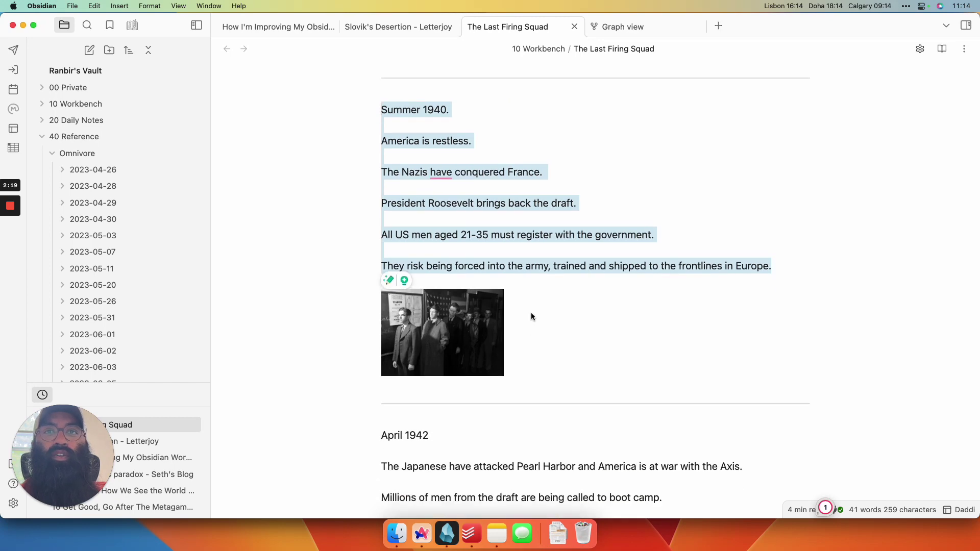
pyautogui.scroll(5, 531, 317)
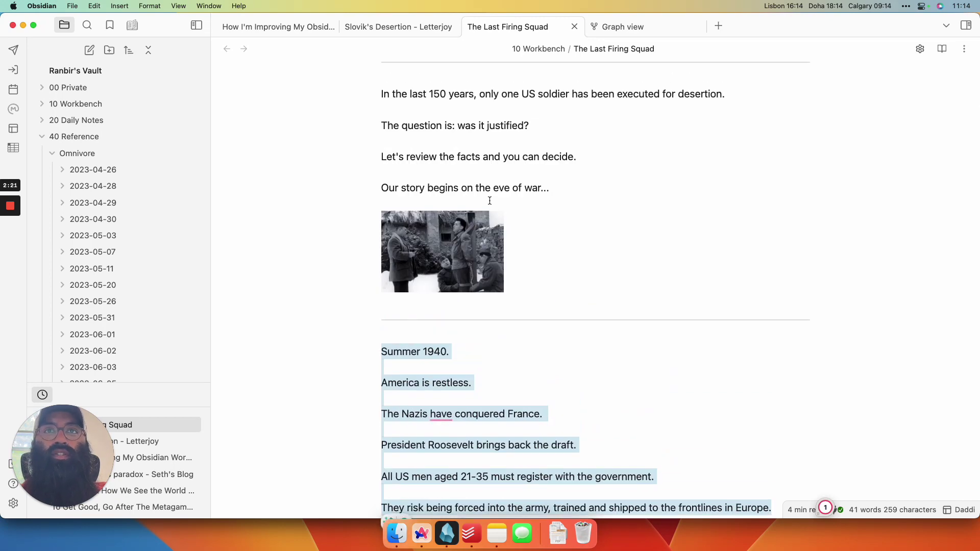
pyautogui.click(490, 200)
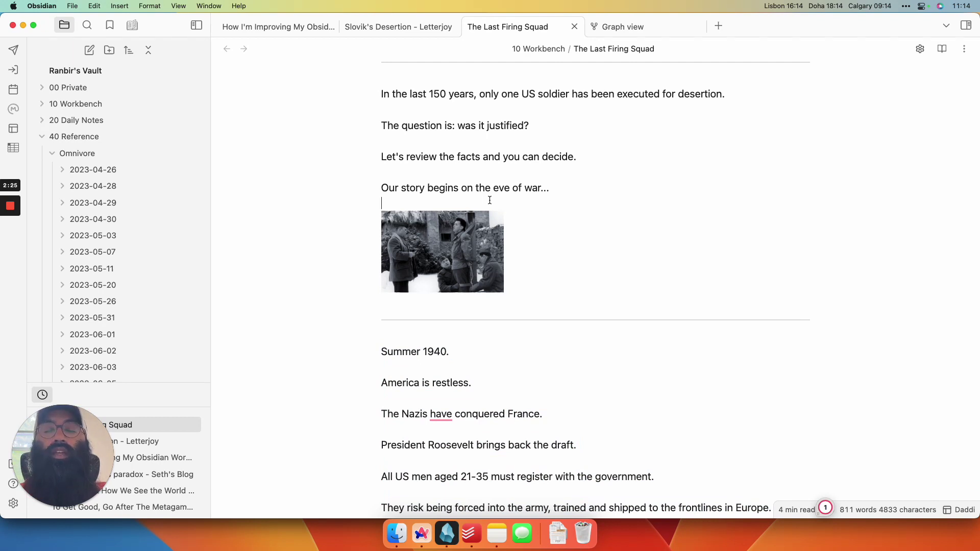
# Remove the |200 size from the EddieSlovik.jpeg embed and inspect the full-width photo.
pyautogui.press('Down')
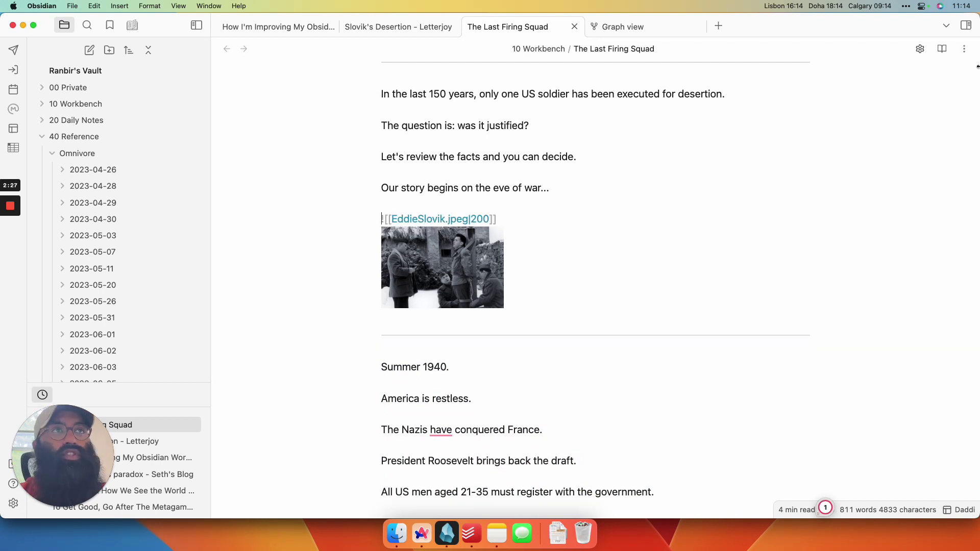
pyautogui.click(490, 218)
pyautogui.press('BackSpace')
pyautogui.press('BackSpace')
pyautogui.press('BackSpace')
pyautogui.press('BackSpace')
pyautogui.press('Escape')
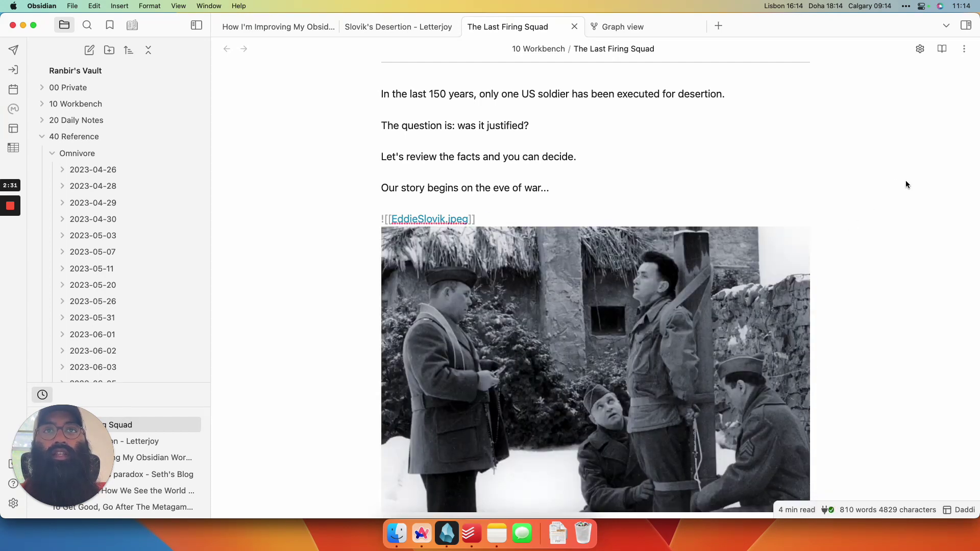
pyautogui.scroll(-2, 763, 212)
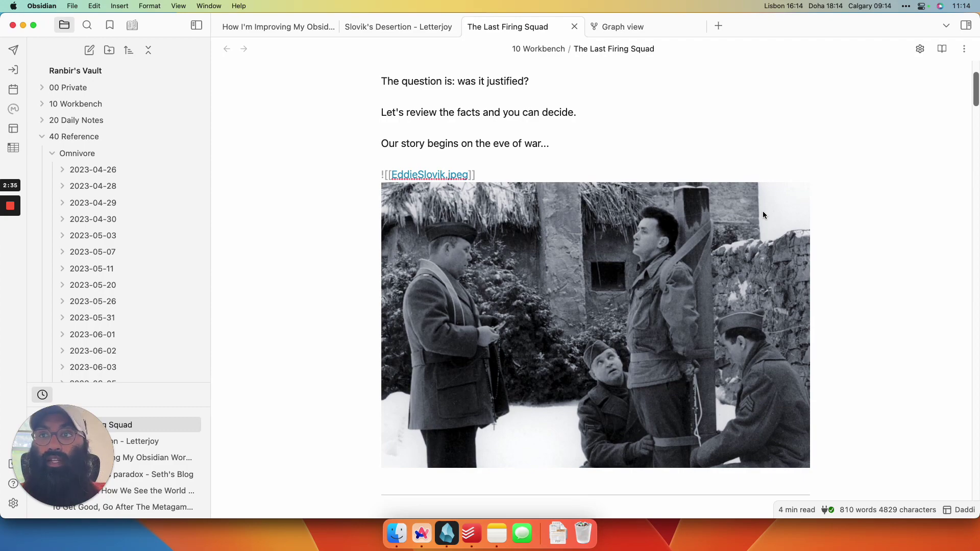
pyautogui.scroll(3, 763, 214)
pyautogui.scroll(-1, 664, 168)
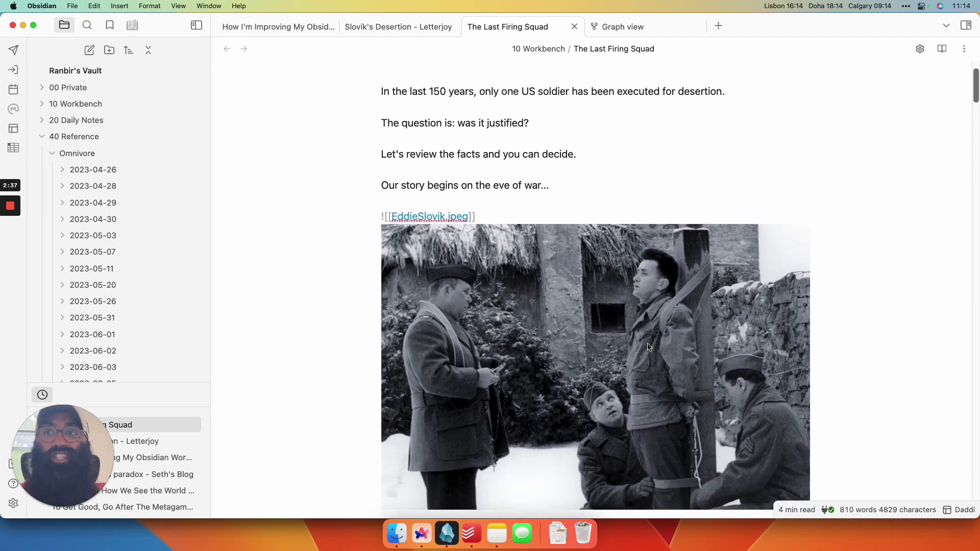
pyautogui.scroll(-6, 573, 103)
pyautogui.scroll(4, 574, 104)
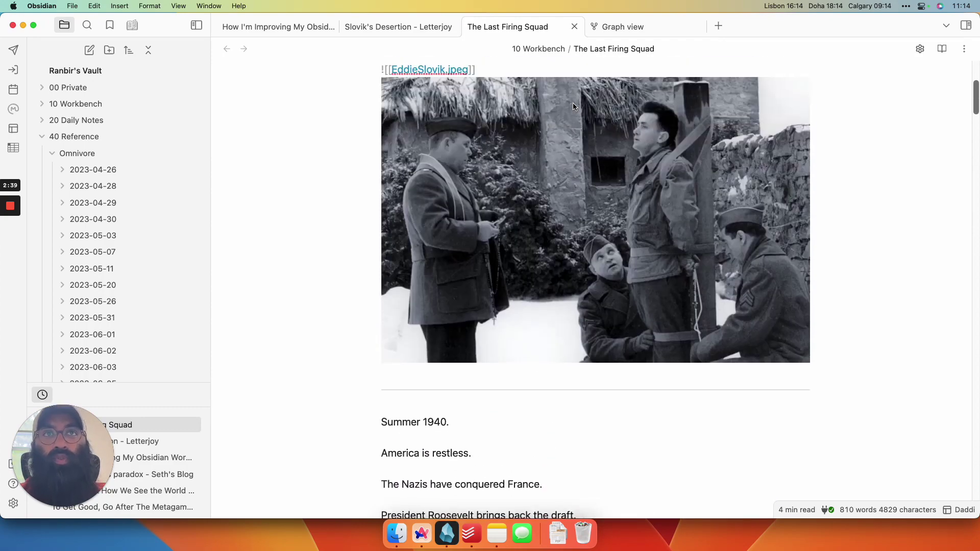
pyautogui.scroll(-2, 573, 105)
pyautogui.scroll(1, 573, 106)
pyautogui.scroll(-1, 573, 102)
pyautogui.scroll(7, 573, 103)
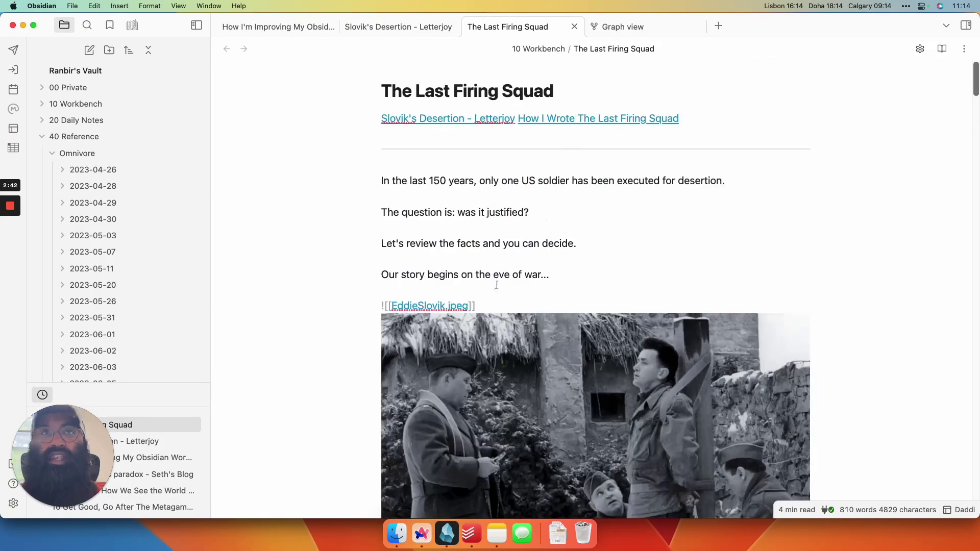
# Shrink the photo back to a thumbnail by appending |240 to the embed, then scroll to Summer 1944.
pyautogui.click(486, 308)
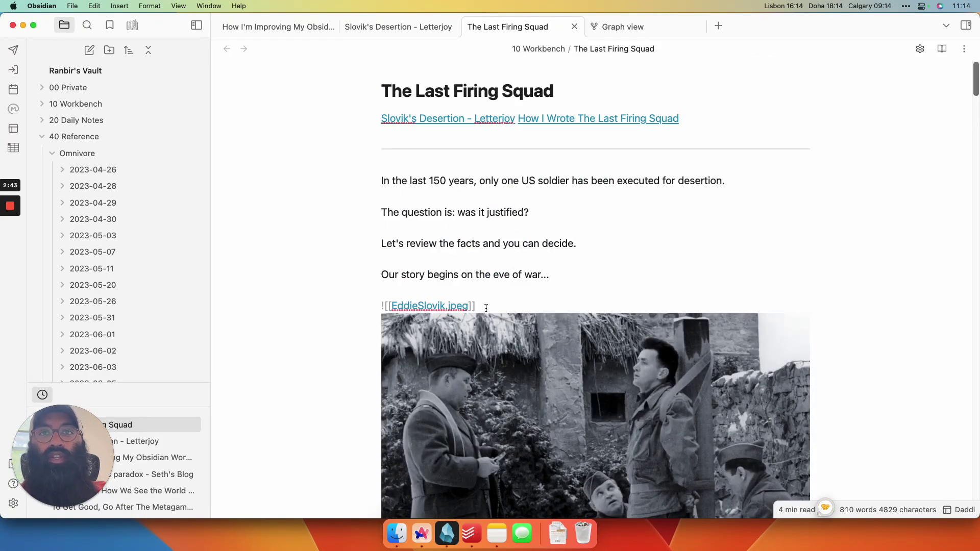
pyautogui.write('|')
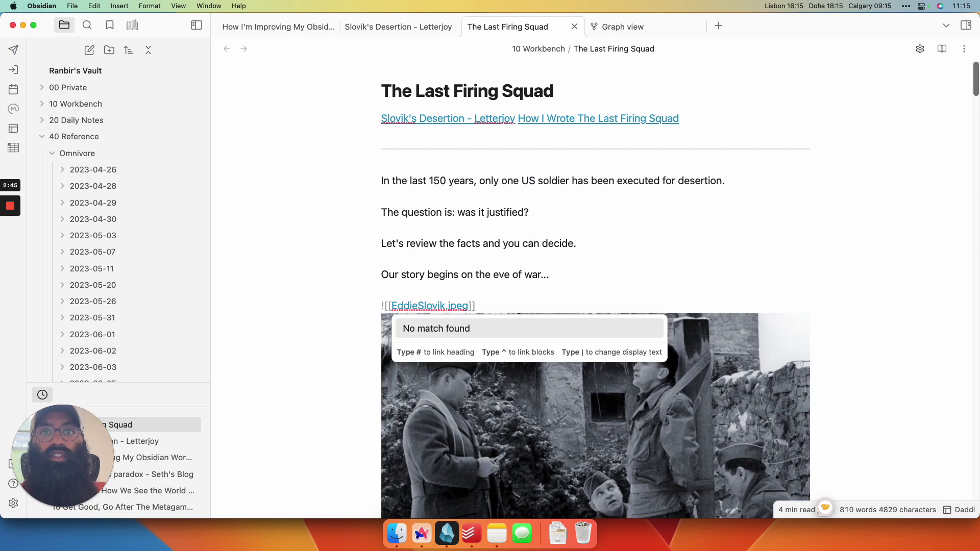
pyautogui.write('240')
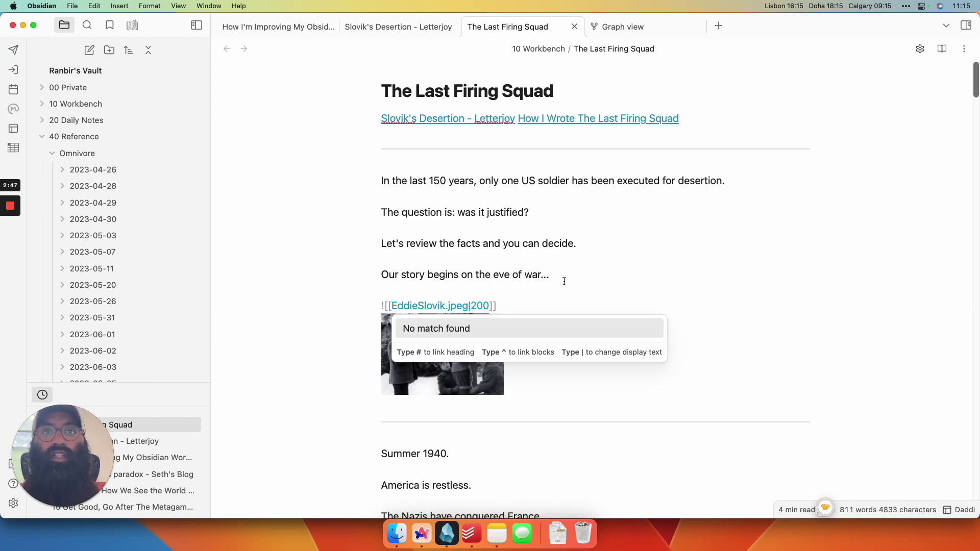
pyautogui.click(564, 282)
pyautogui.press('Down')
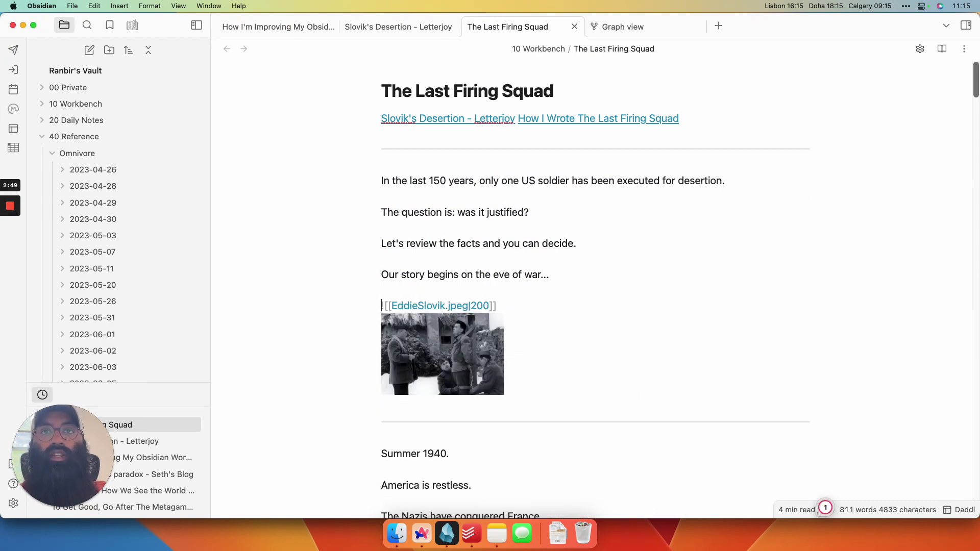
pyautogui.scroll(-8, 553, 434)
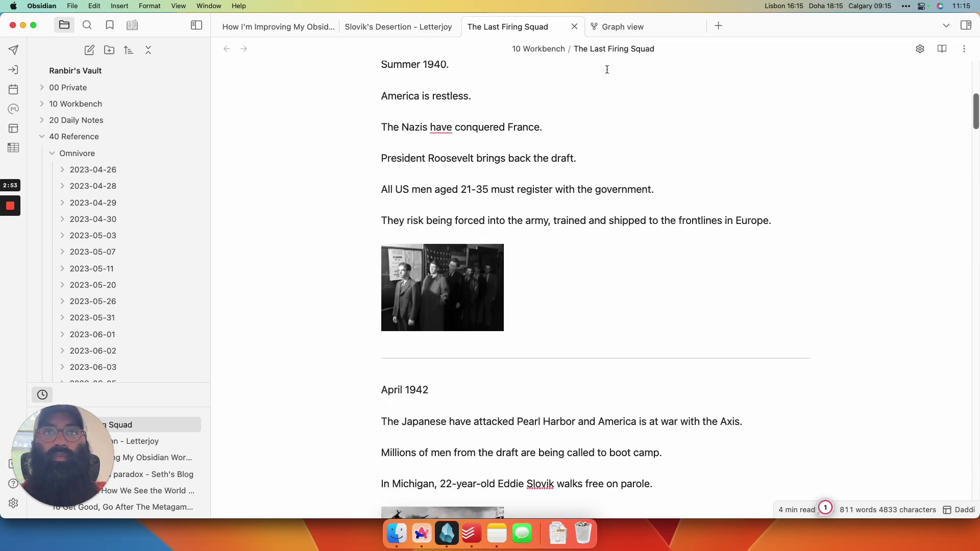
pyautogui.scroll(-15, 623, 169)
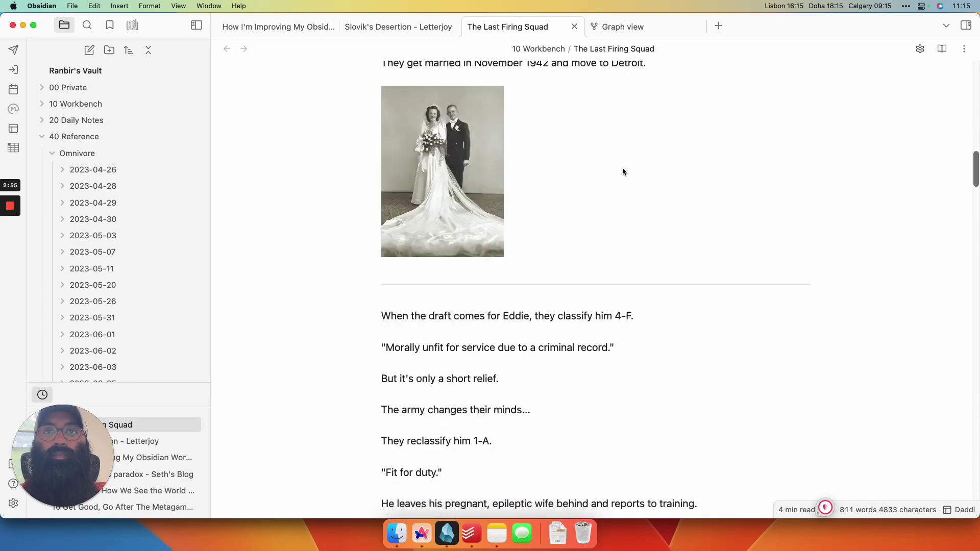
pyautogui.scroll(-15, 622, 171)
pyautogui.scroll(1, 623, 169)
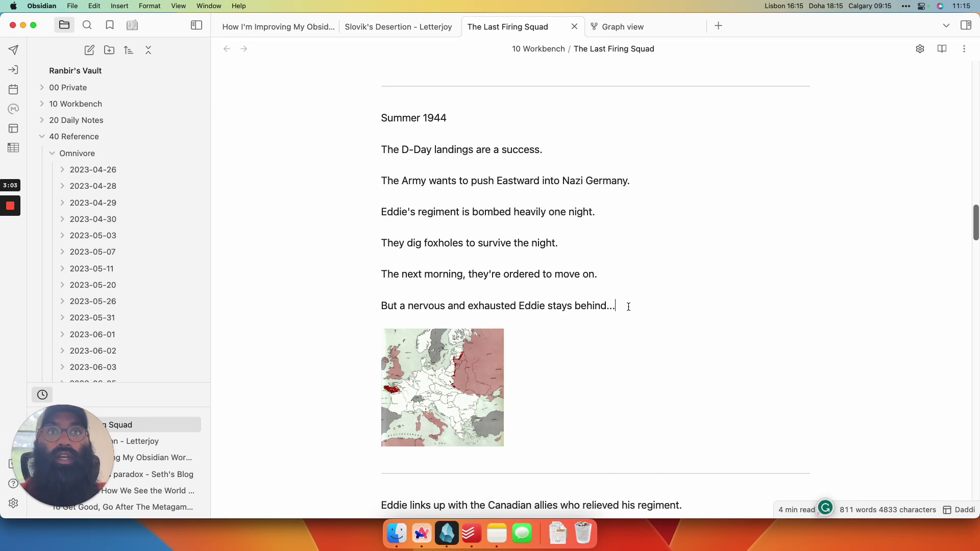
# Add 'Rewrite the above in a more formal tone' after 'stays behind...' and select it with the Summer 1944 passage.
pyautogui.scroll(-1, 627, 305)
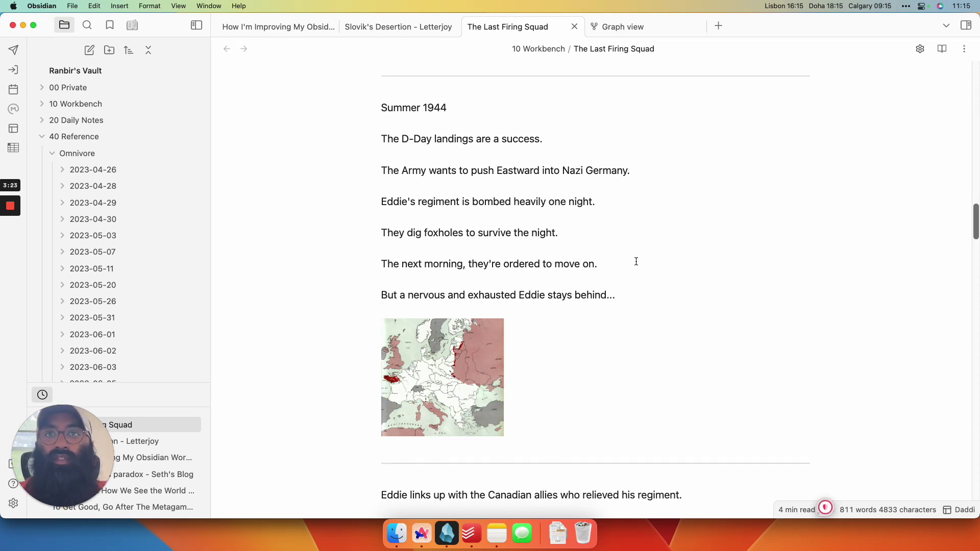
pyautogui.press('Return')
pyautogui.press('Return')
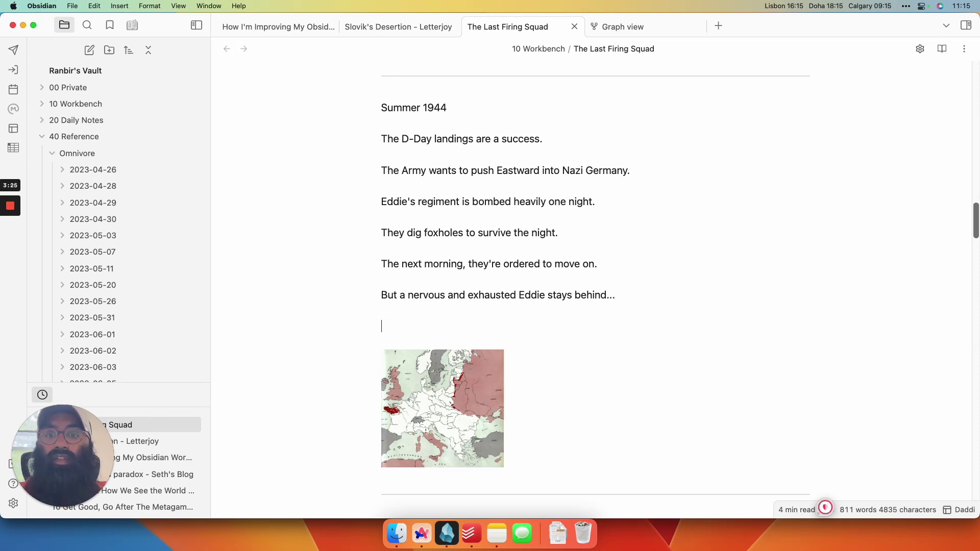
pyautogui.write('Rewri')
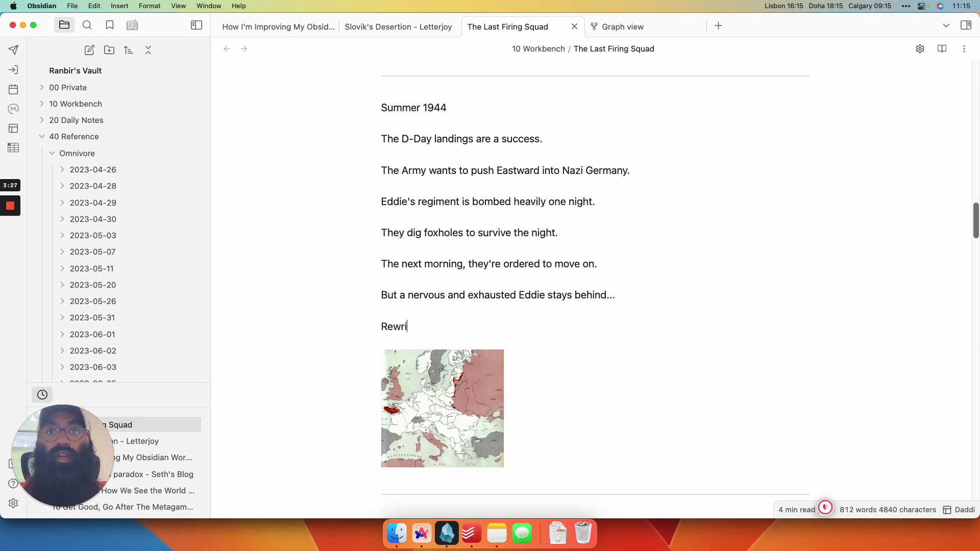
pyautogui.write('te the abov')
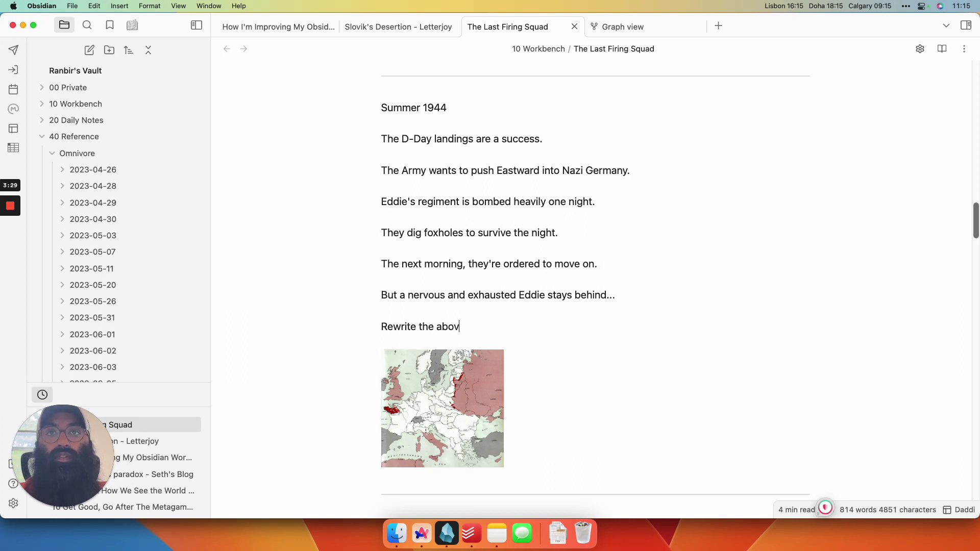
pyautogui.write('e in a ')
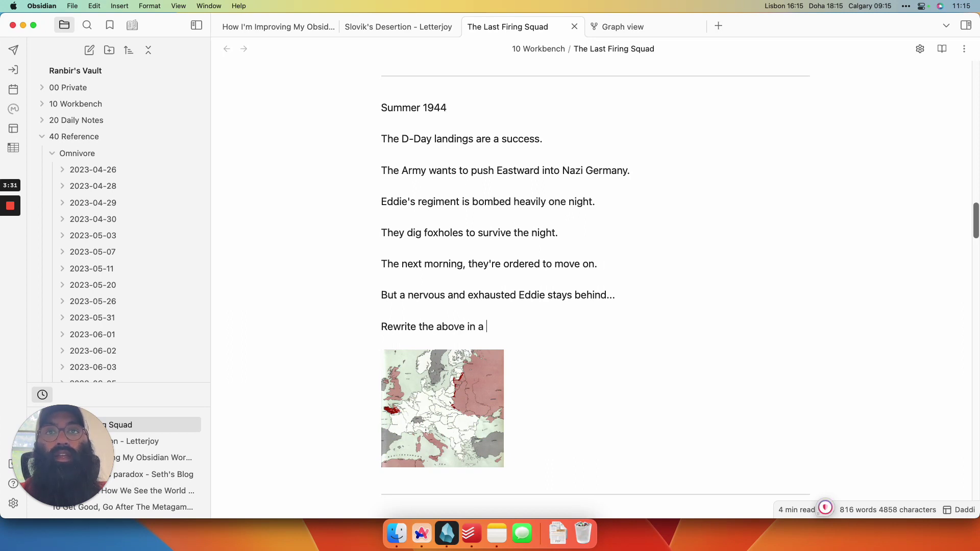
pyautogui.write('more formal tone')
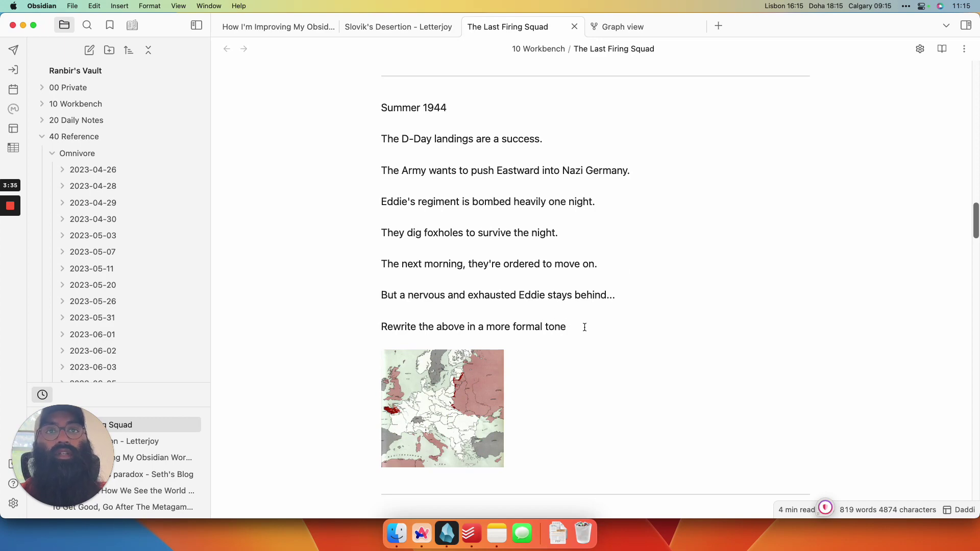
pyautogui.moveTo(585, 328); pyautogui.dragTo(359, 112)
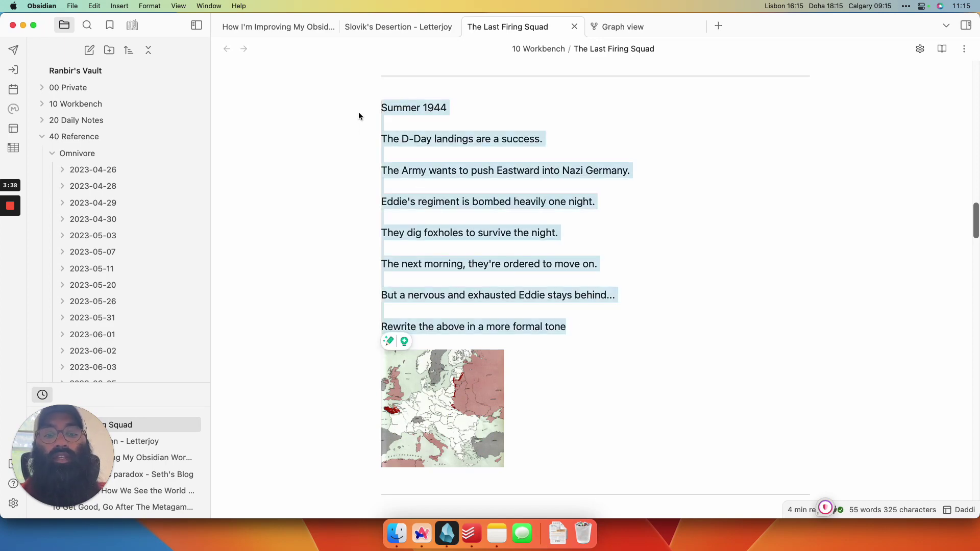
# Run Text Generator's generate-text command on the selected passage and prompt.
pyautogui.press('super+p')
pyautogui.write('text')
pyautogui.press('Return')
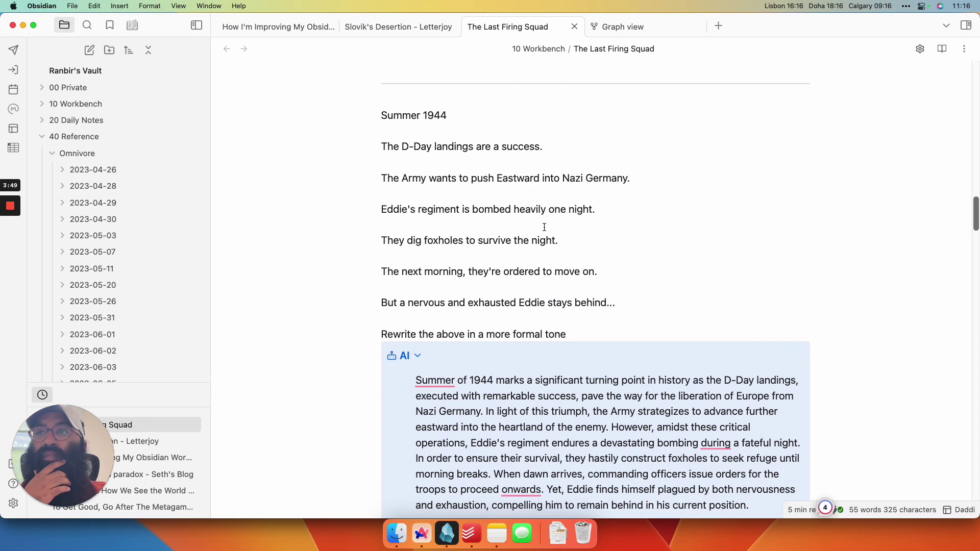
# Inspect the AI's formal rewrite callout source, picking out words like strategizes, heartland and nervousness.
pyautogui.scroll(-2, 607, 284)
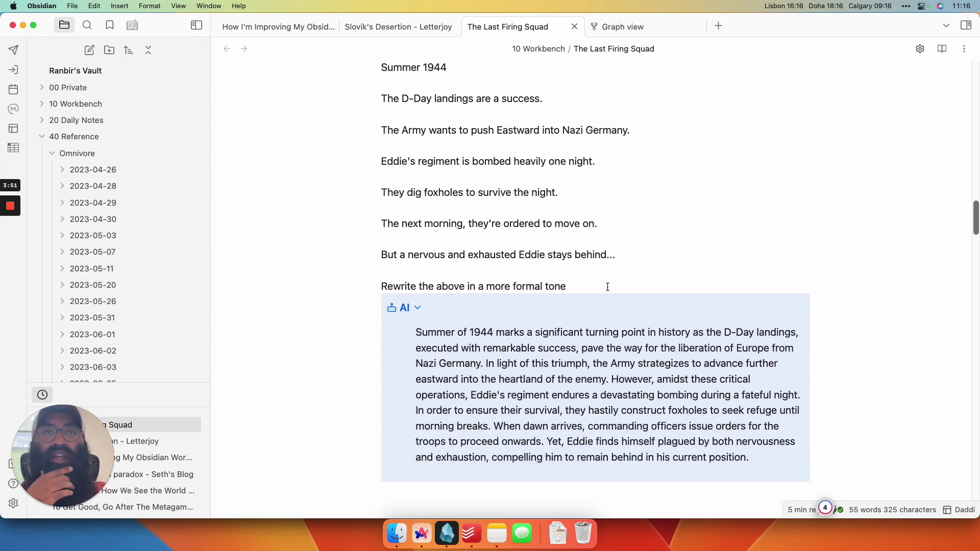
pyautogui.click(572, 356)
pyautogui.scroll(-1, 572, 356)
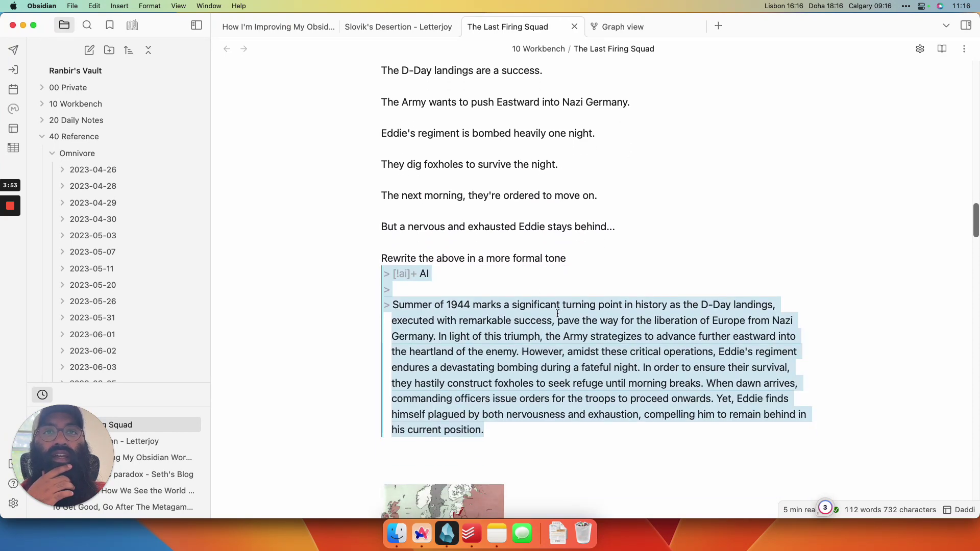
pyautogui.click(607, 254)
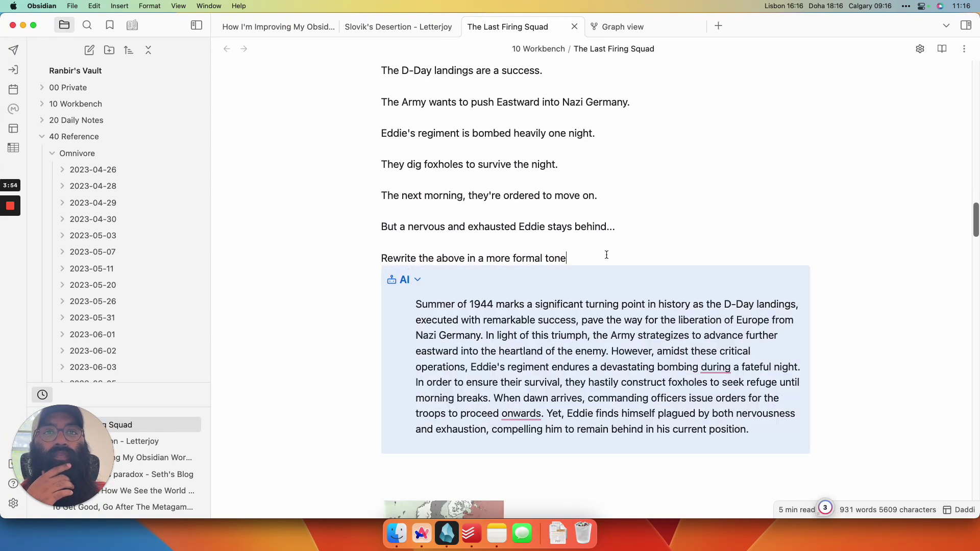
pyautogui.click(668, 336)
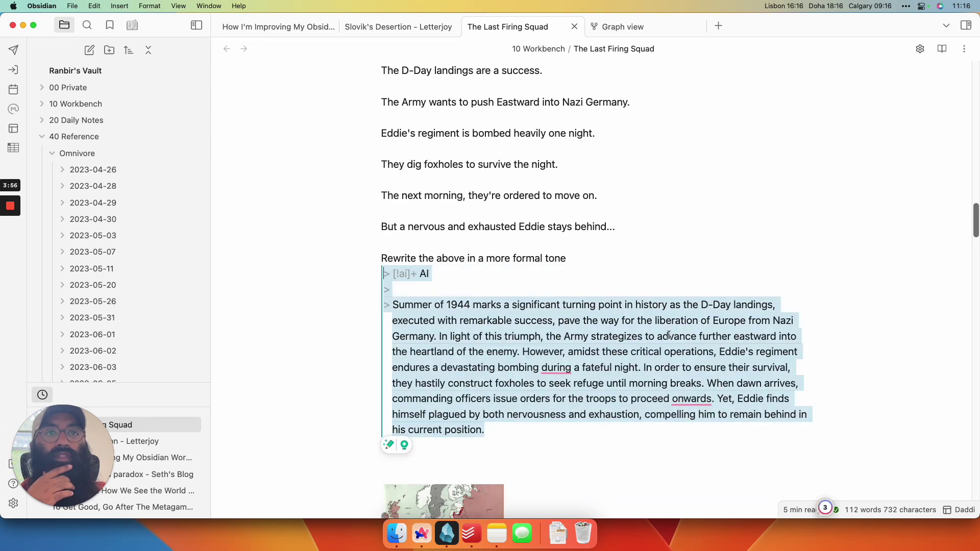
pyautogui.doubleClick(620, 335)
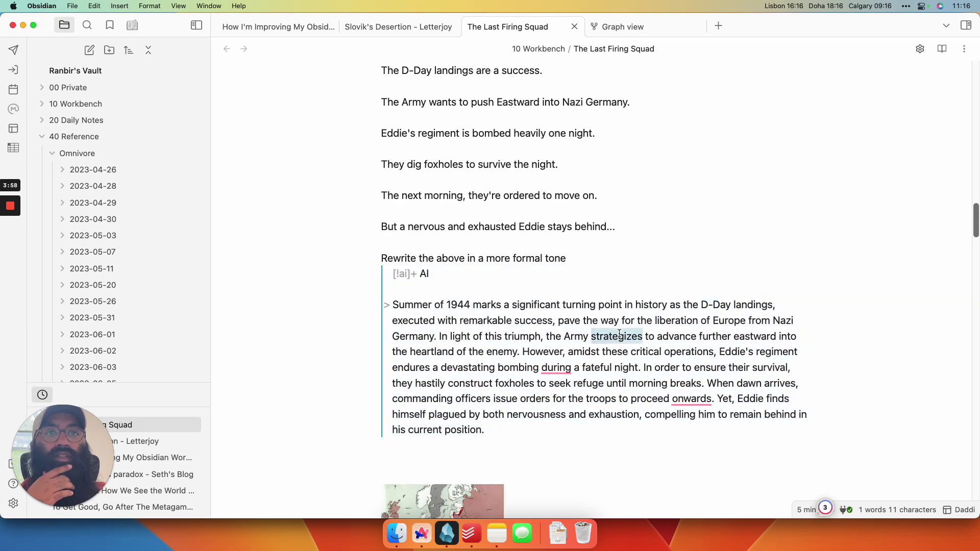
pyautogui.doubleClick(432, 352)
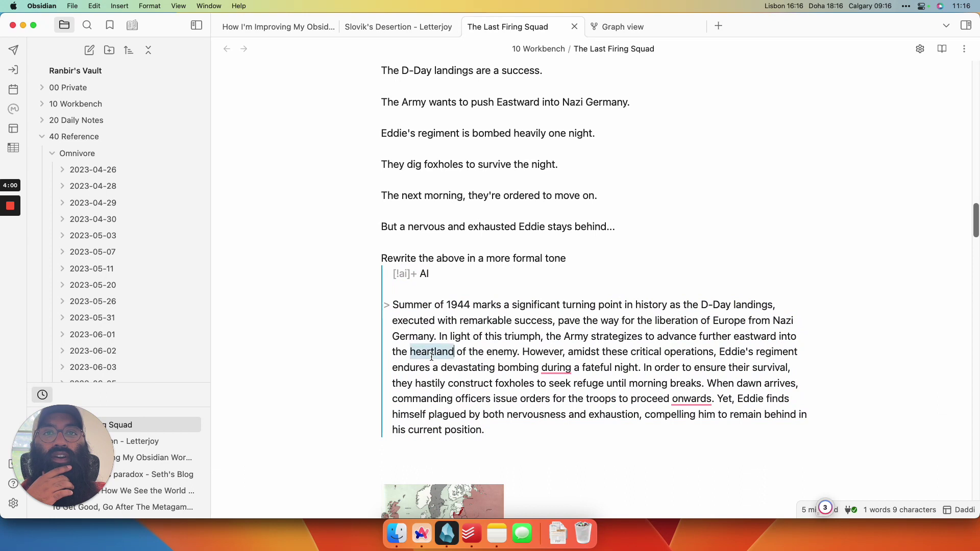
pyautogui.click(543, 411)
pyautogui.doubleClick(543, 413)
pyautogui.click(592, 416)
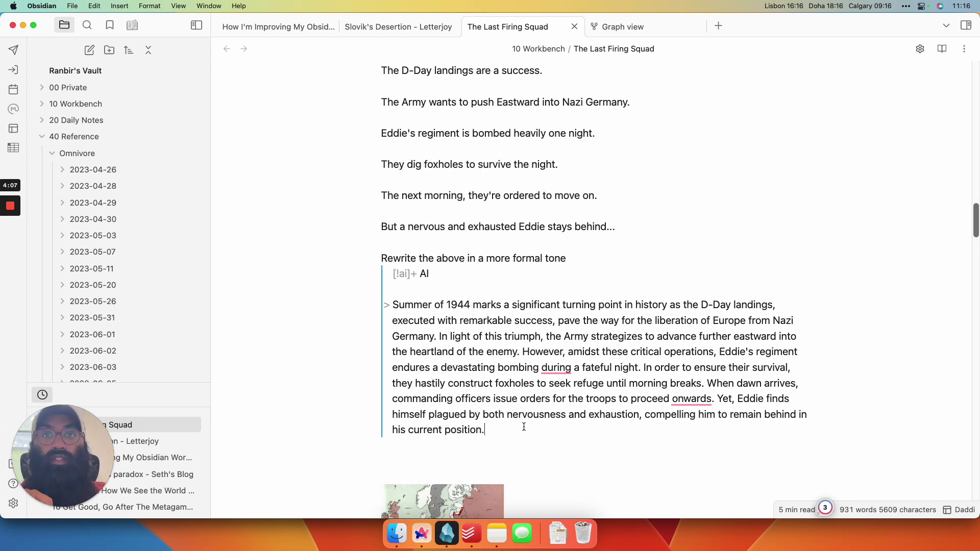
# Delete the AI rewrite callout and the 'Rewrite the above…' prompt line.
pyautogui.moveTo(523, 426); pyautogui.dragTo(332, 274)
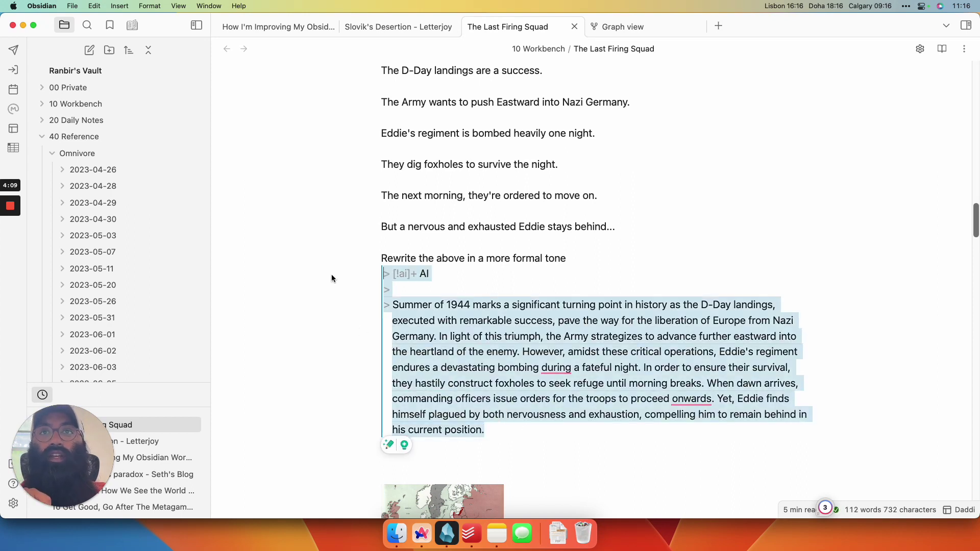
pyautogui.press('BackSpace')
pyautogui.press('BackSpace')
pyautogui.press('BackSpace')
pyautogui.press('BackSpace')
pyautogui.press('BackSpace')
pyautogui.press('BackSpace')
pyautogui.press('BackSpace')
pyautogui.press('BackSpace')
pyautogui.press('BackSpace')
pyautogui.press('BackSpace')
pyautogui.press('BackSpace')
pyautogui.press('BackSpace')
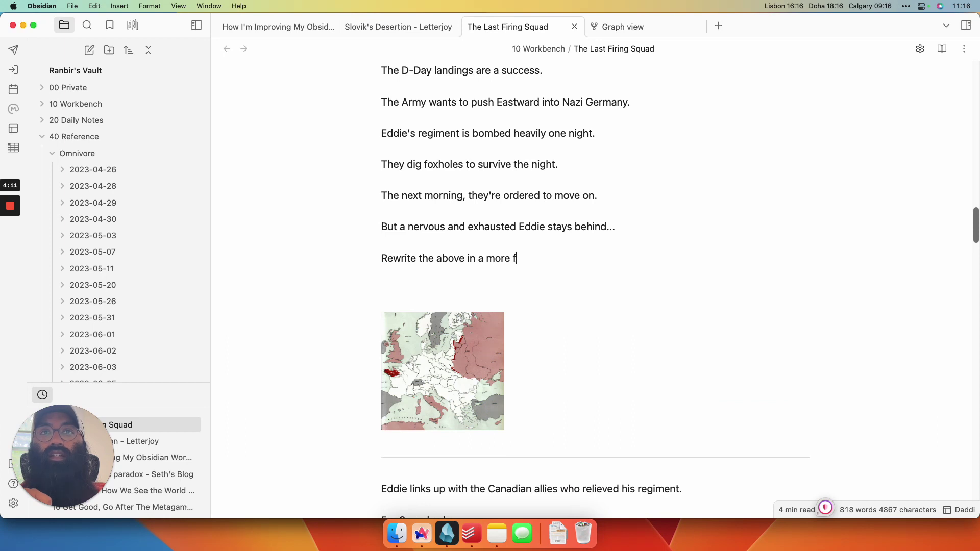
pyautogui.press('BackSpace')
pyautogui.press('BackSpace')
pyautogui.press('BackSpace')
pyautogui.press('BackSpace')
pyautogui.press('BackSpace')
pyautogui.press('BackSpace')
pyautogui.press('super+shift+Left')
pyautogui.press('BackSpace')
pyautogui.press('BackSpace')
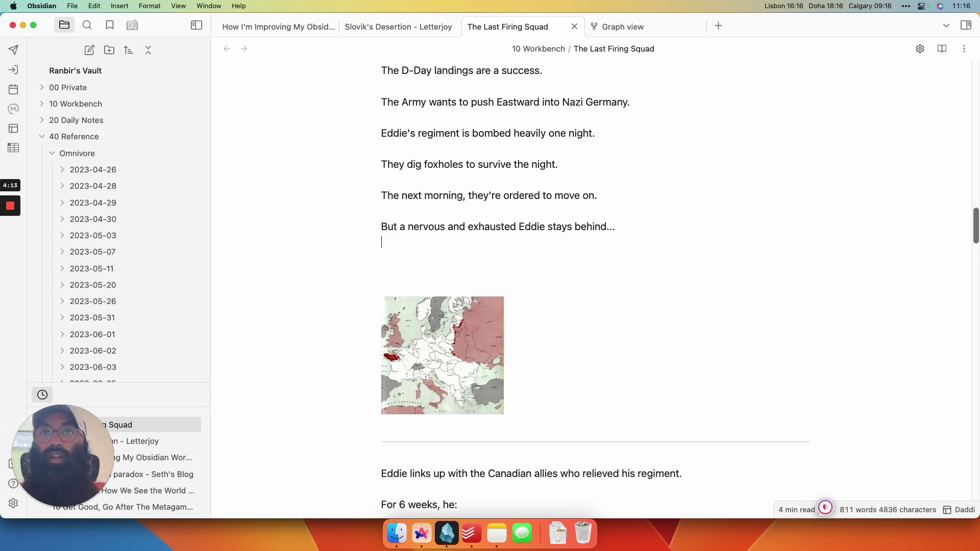
pyautogui.press('BackSpace')
pyautogui.press('BackSpace')
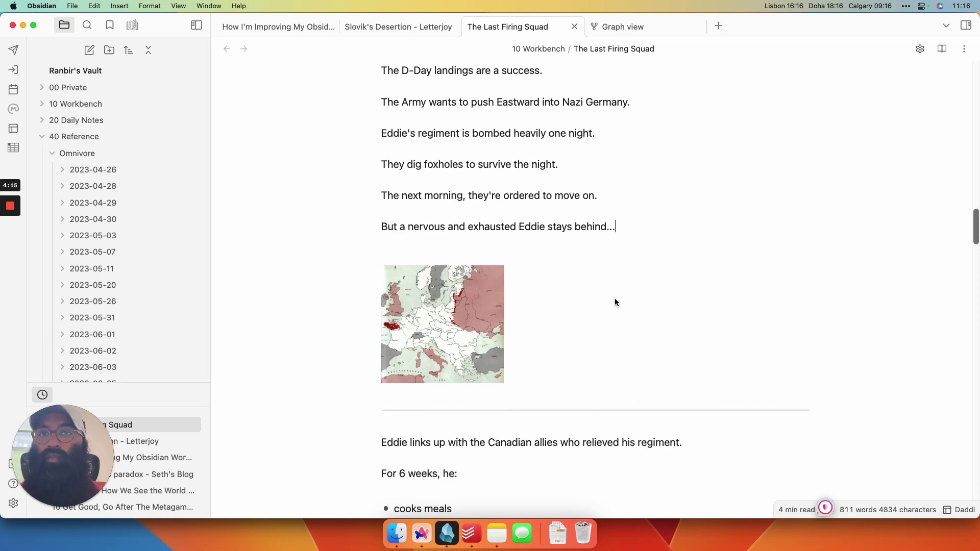
pyautogui.scroll(3, 614, 302)
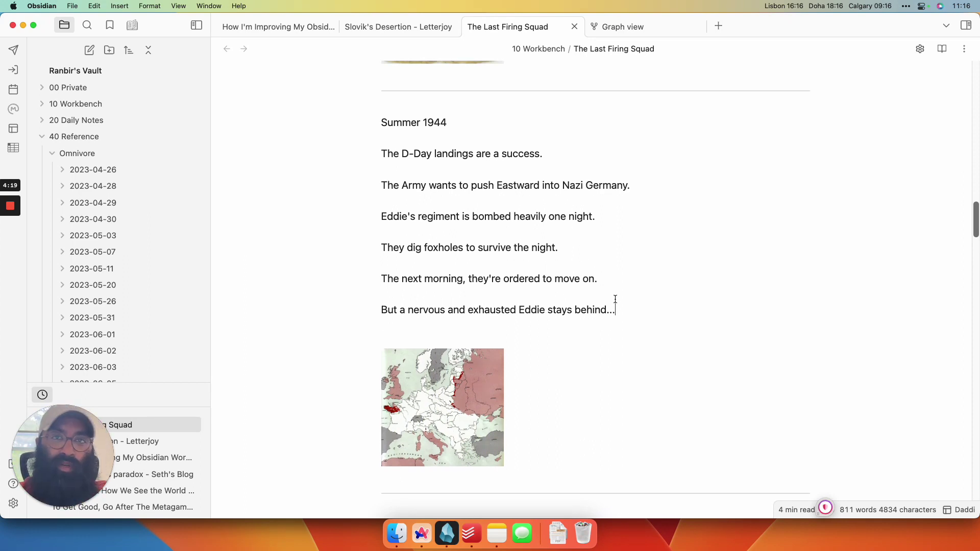
# Glance at the workflow outline note, return to The Last Firing Squad, and scroll the file explorer.
pyautogui.click(279, 29)
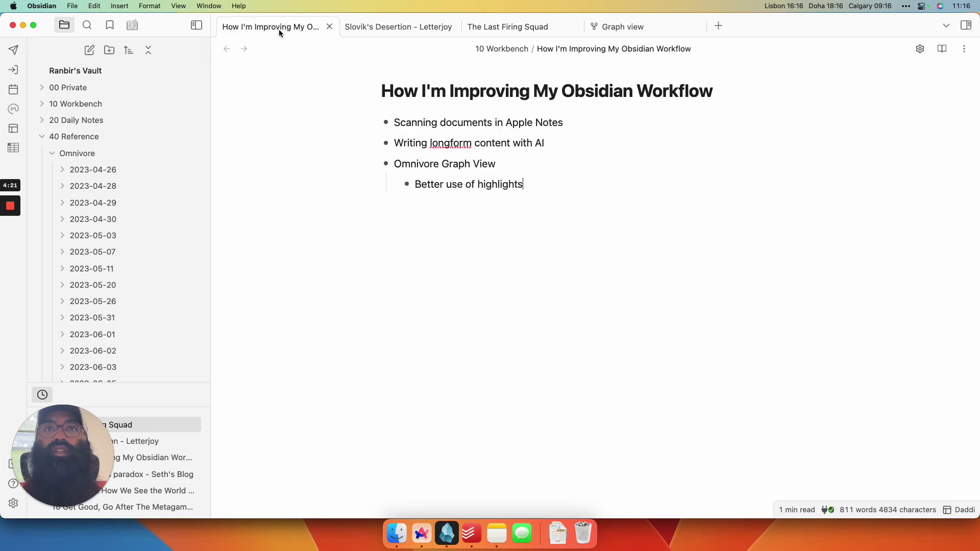
pyautogui.click(513, 28)
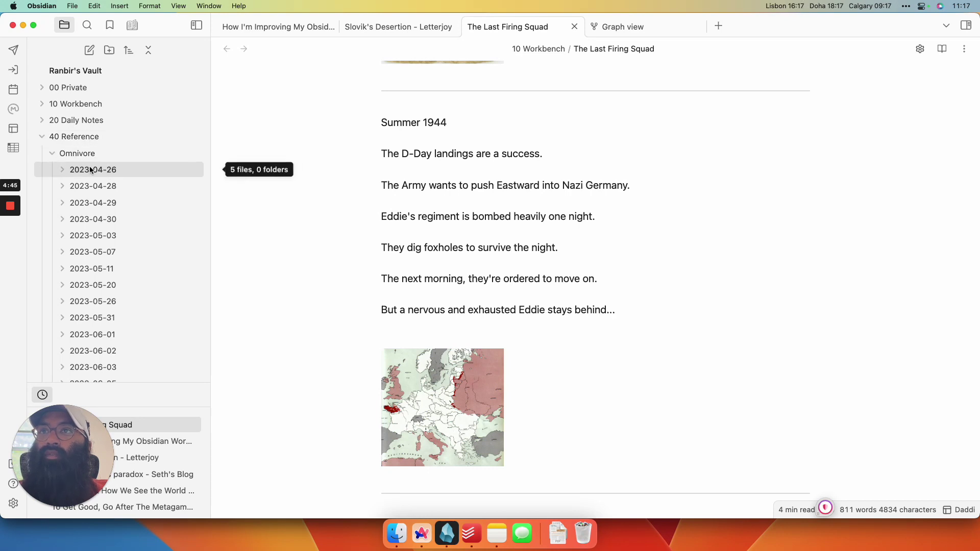
pyautogui.scroll(-3, 93, 202)
pyautogui.scroll(-2, 95, 261)
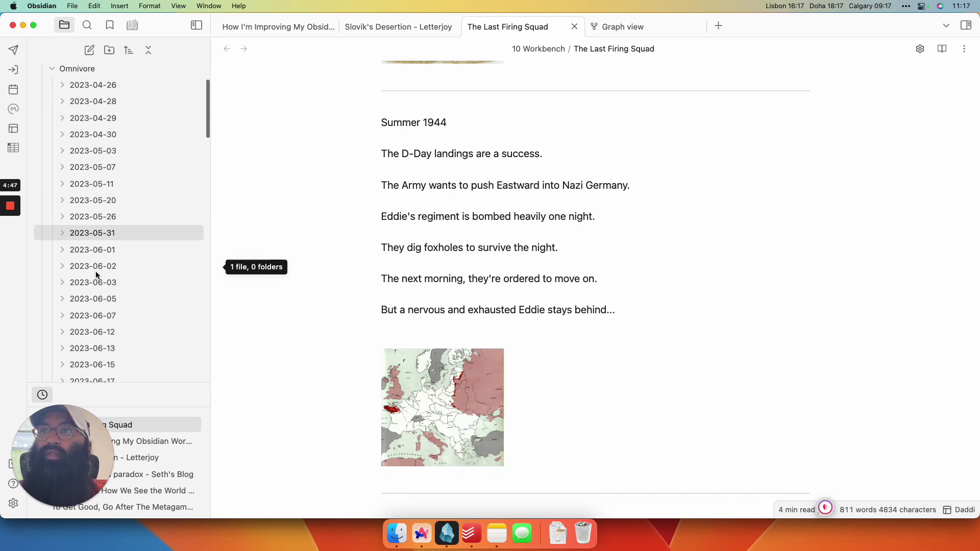
# Expand and collapse the 2023-06-02 and 2023-06-03 Omnivore folders, then switch to graph view.
pyautogui.click(96, 271)
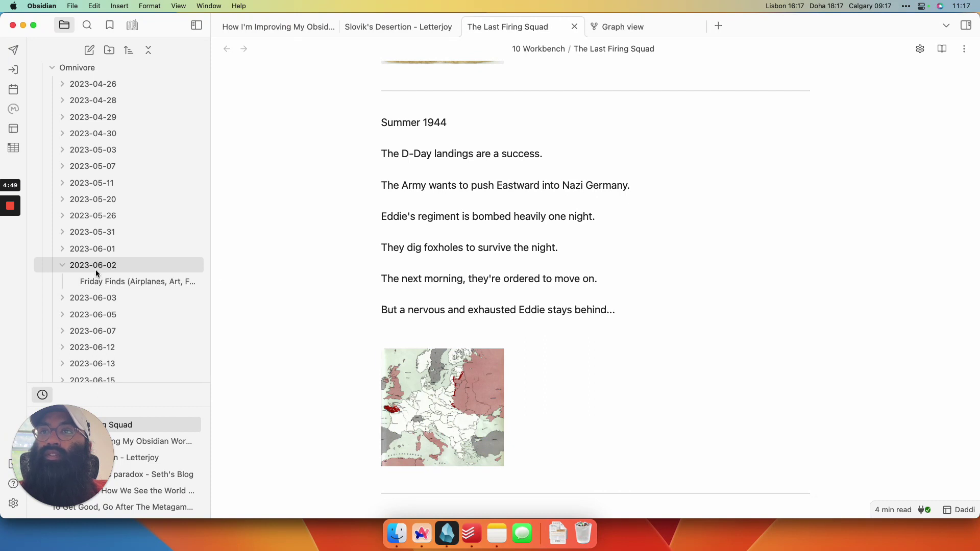
pyautogui.click(99, 296)
pyautogui.scroll(-1, 98, 295)
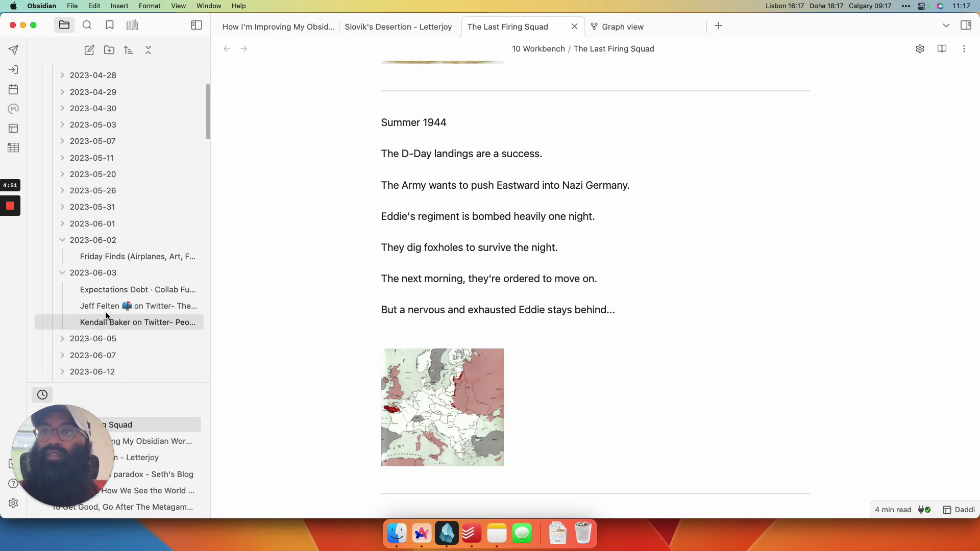
pyautogui.click(102, 276)
pyautogui.click(102, 243)
pyautogui.scroll(-2, 103, 268)
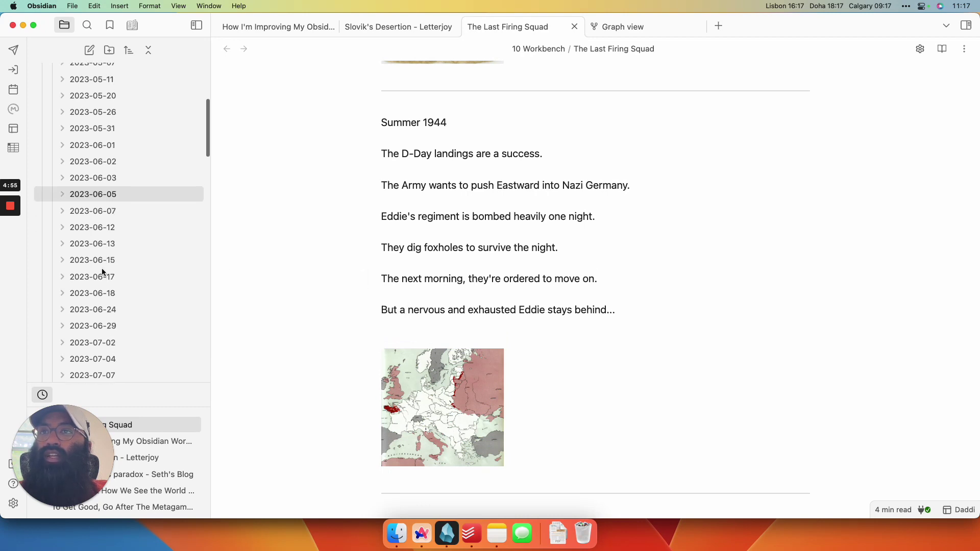
pyautogui.scroll(5, 102, 268)
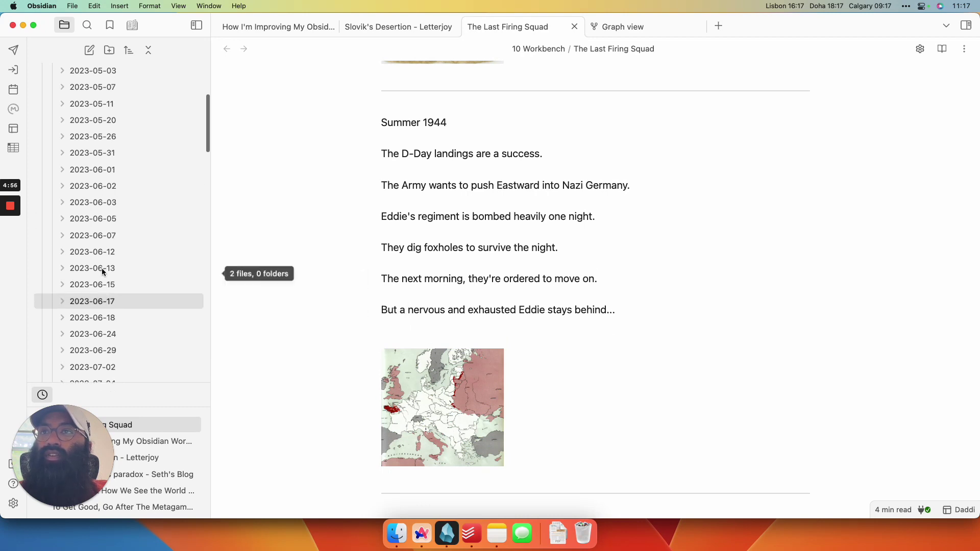
pyautogui.click(628, 27)
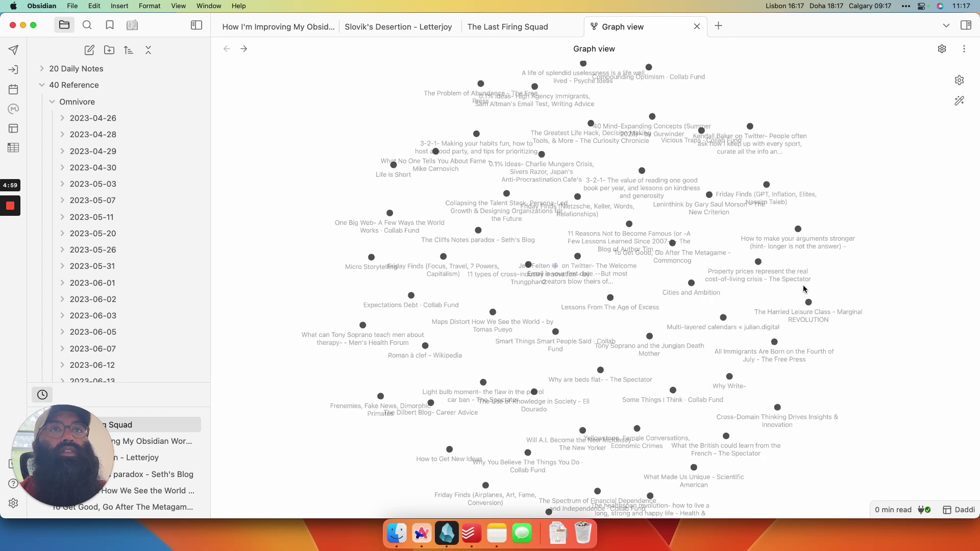
# Confirm the #omnivore filter, preview 'The Brand Called You' note, then return to a full-width graph.
pyautogui.click(957, 81)
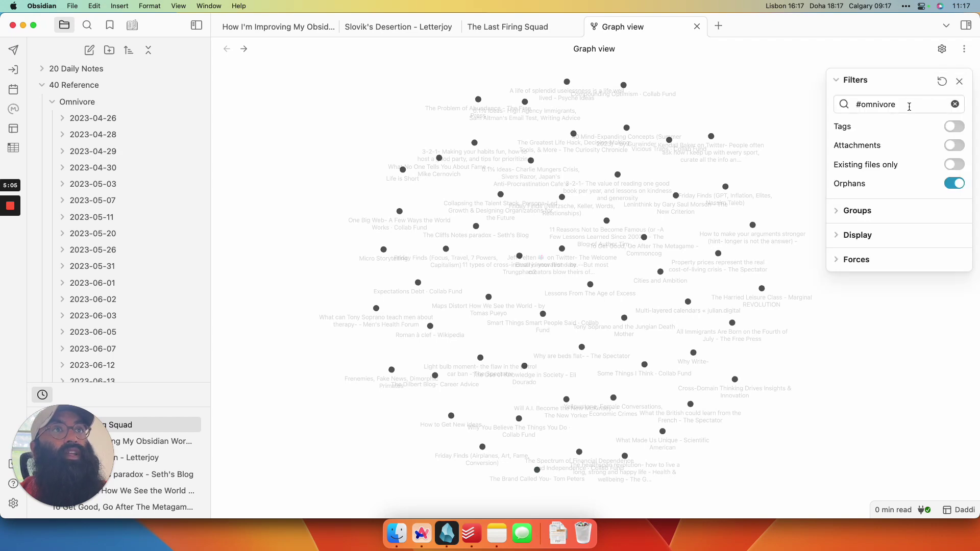
pyautogui.click(65, 235)
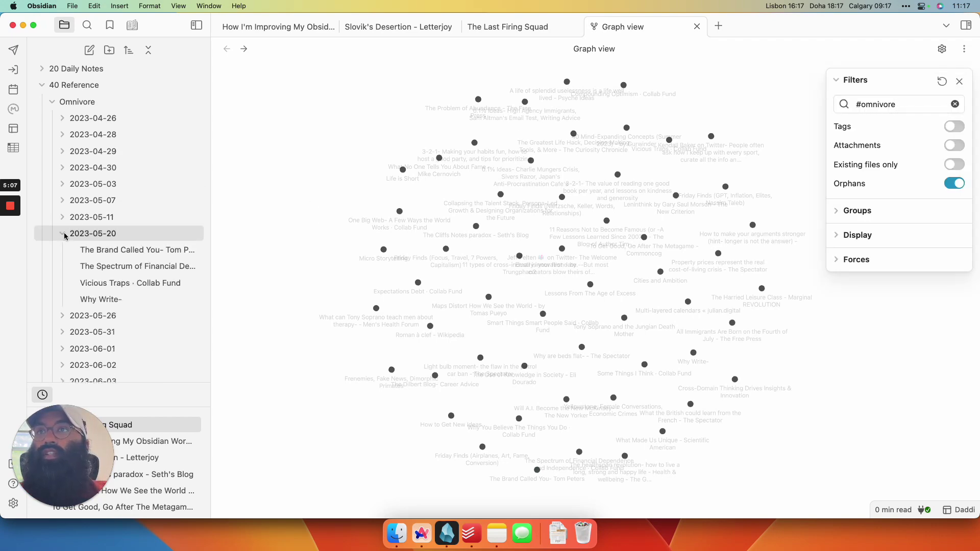
pyautogui.click(103, 249)
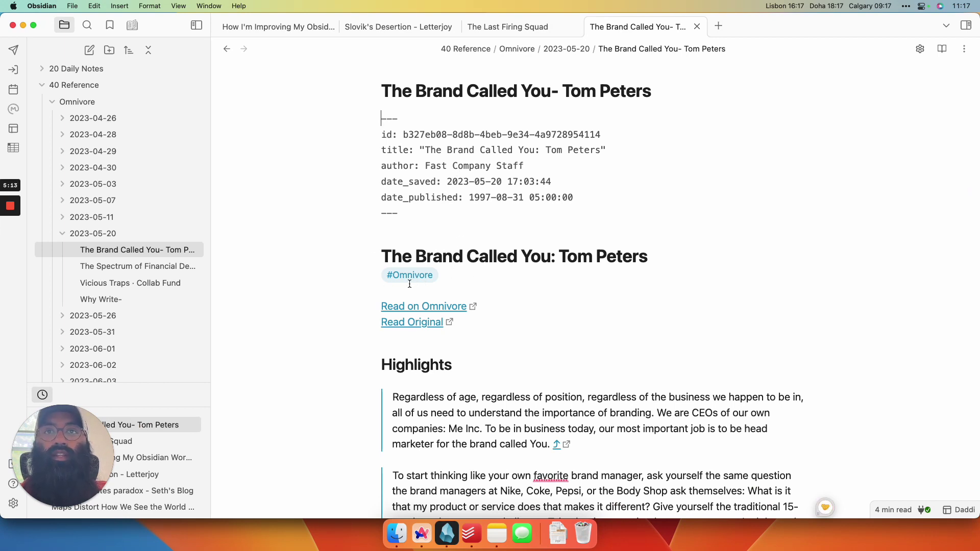
pyautogui.press('super+g')
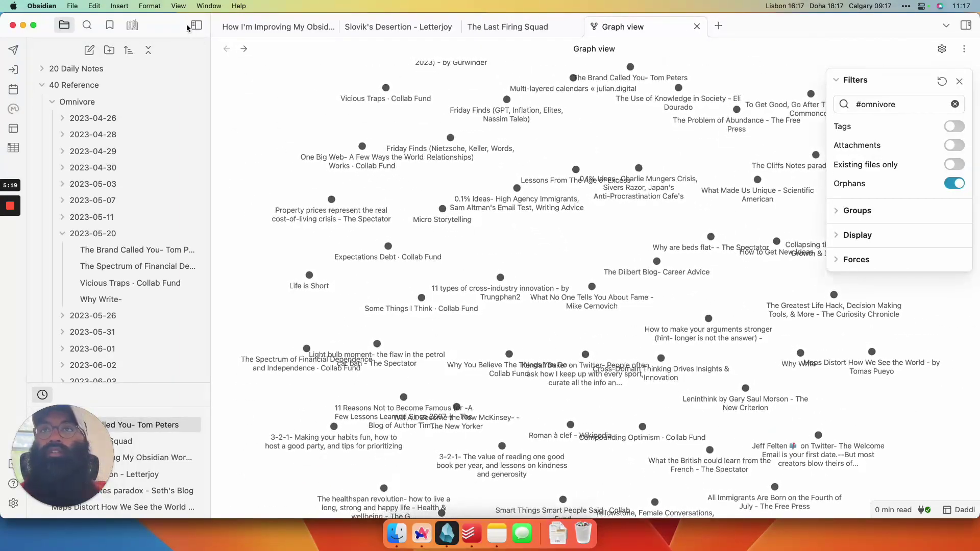
pyautogui.press('super+backslash')
# Close the graph filters, zoom the graph, and open the Cities and Ambition node.
pyautogui.click(959, 81)
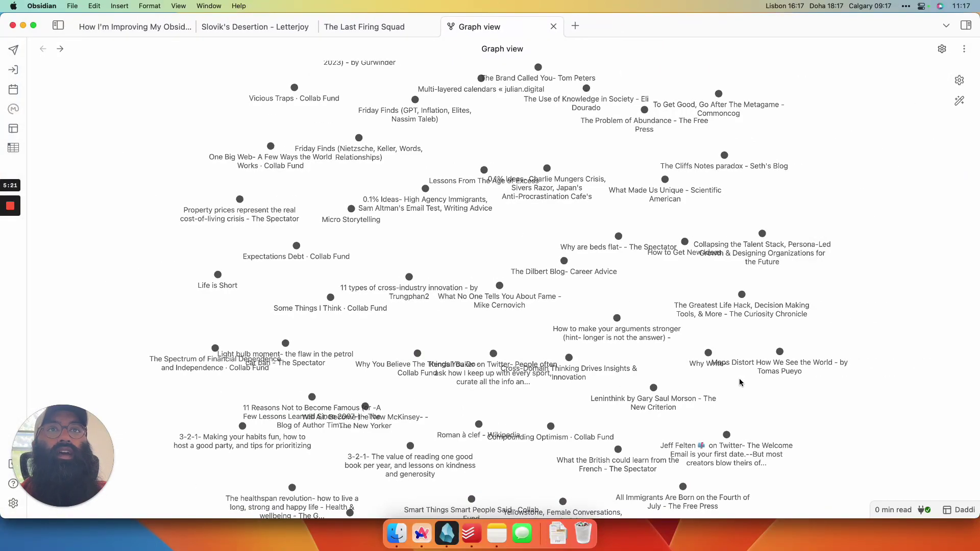
pyautogui.scroll(5, 782, 356)
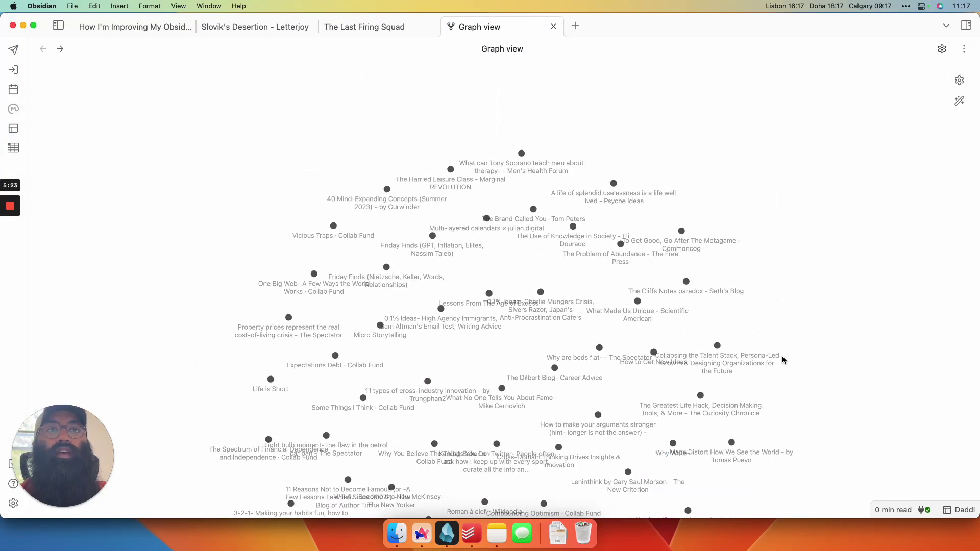
pyautogui.scroll(-10, 756, 400)
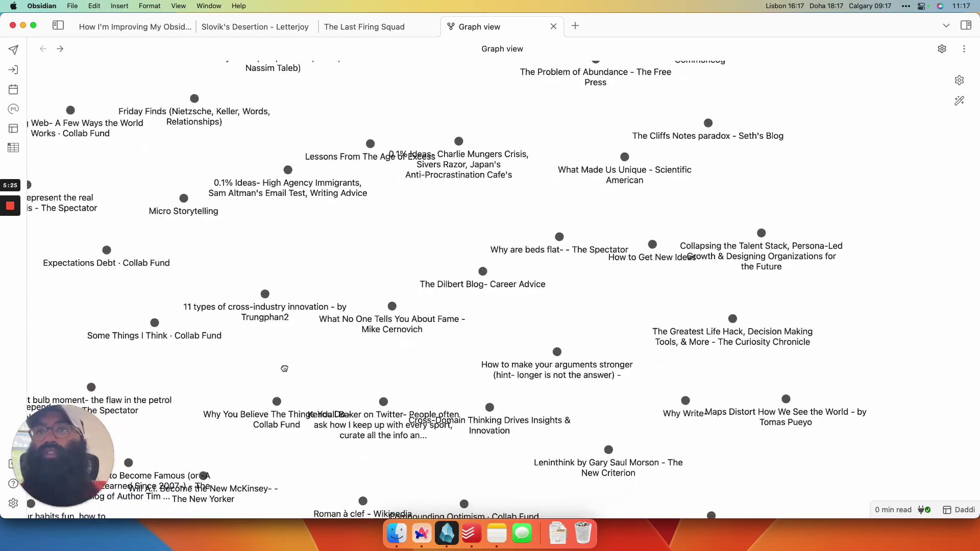
pyautogui.scroll(-7, 397, 265)
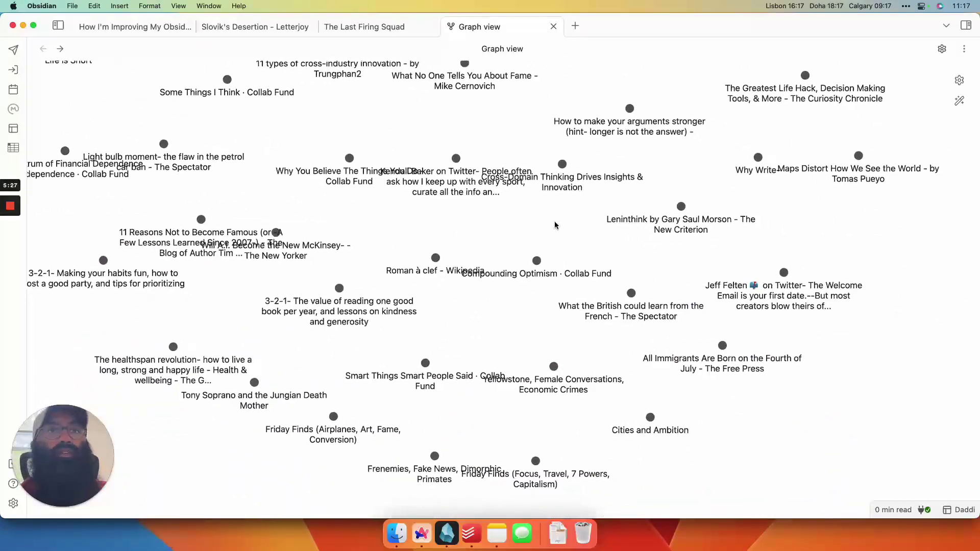
pyautogui.scroll(-1, 516, 340)
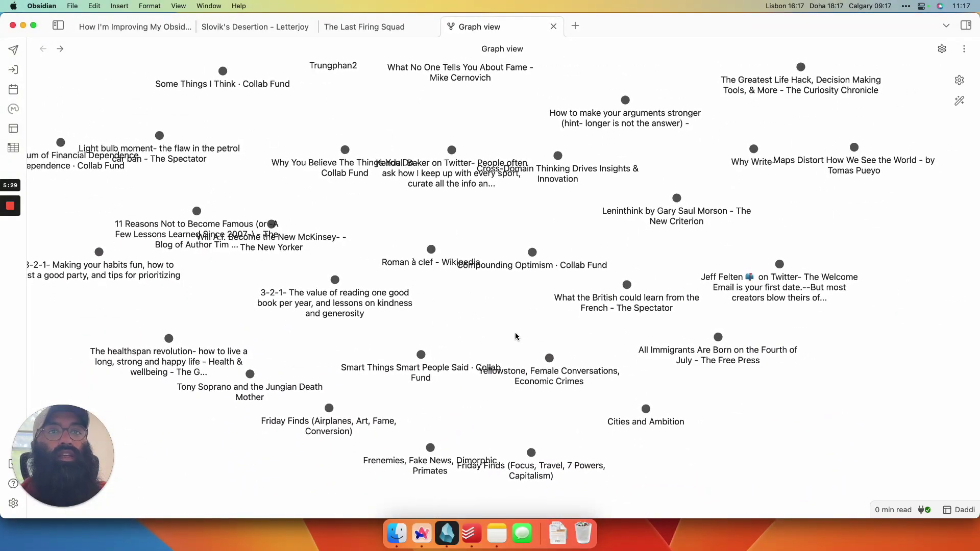
pyautogui.click(646, 410)
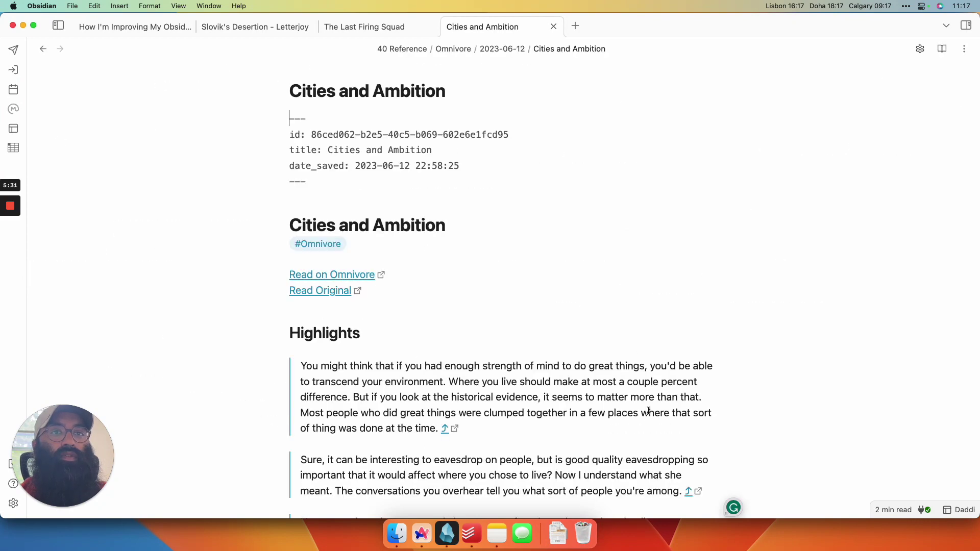
# View the first highlight's source passage in Omnivore, then go back to the graph.
pyautogui.scroll(-10, 646, 339)
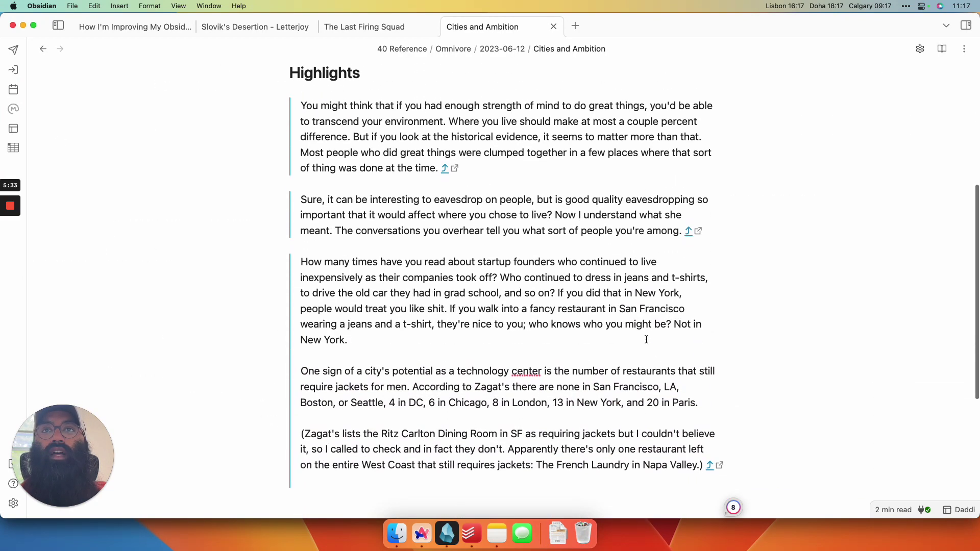
pyautogui.click(444, 170)
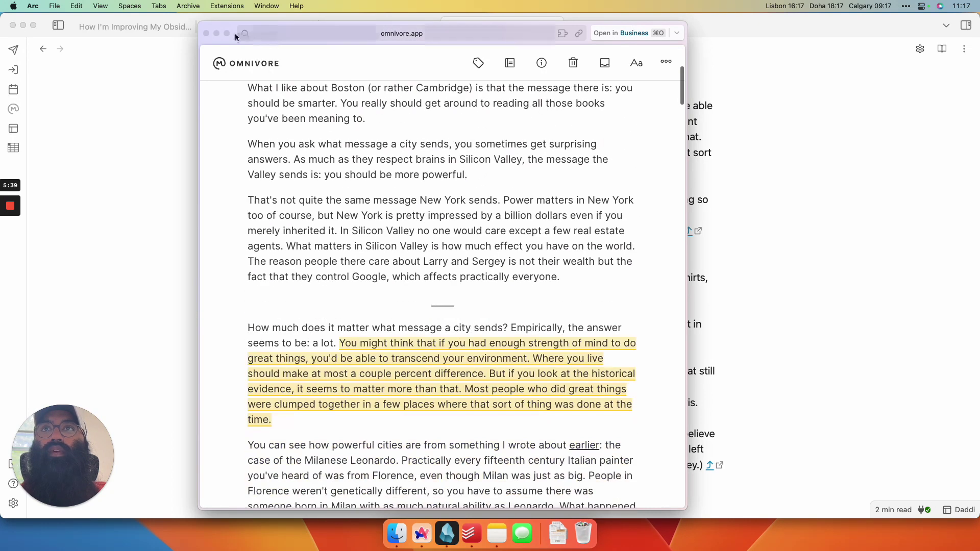
pyautogui.click(206, 33)
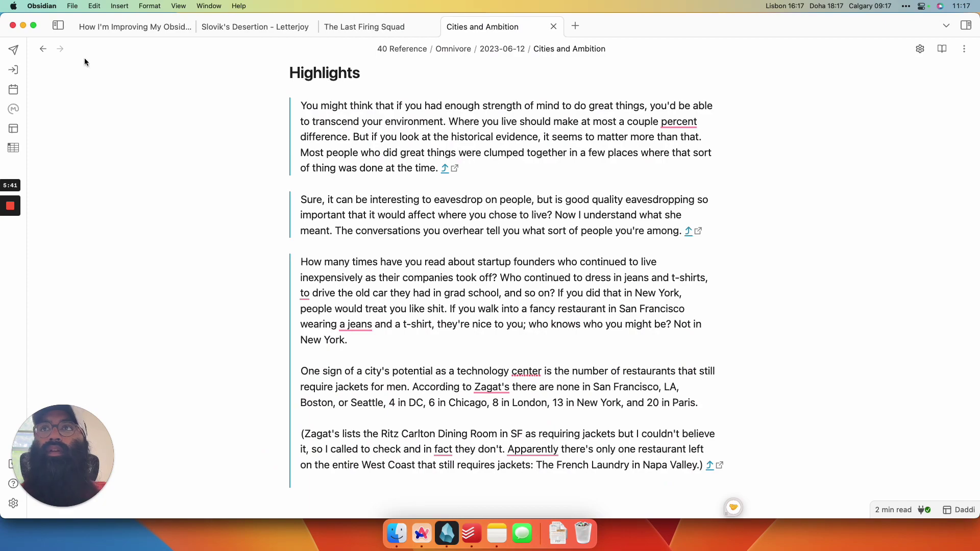
pyautogui.click(43, 48)
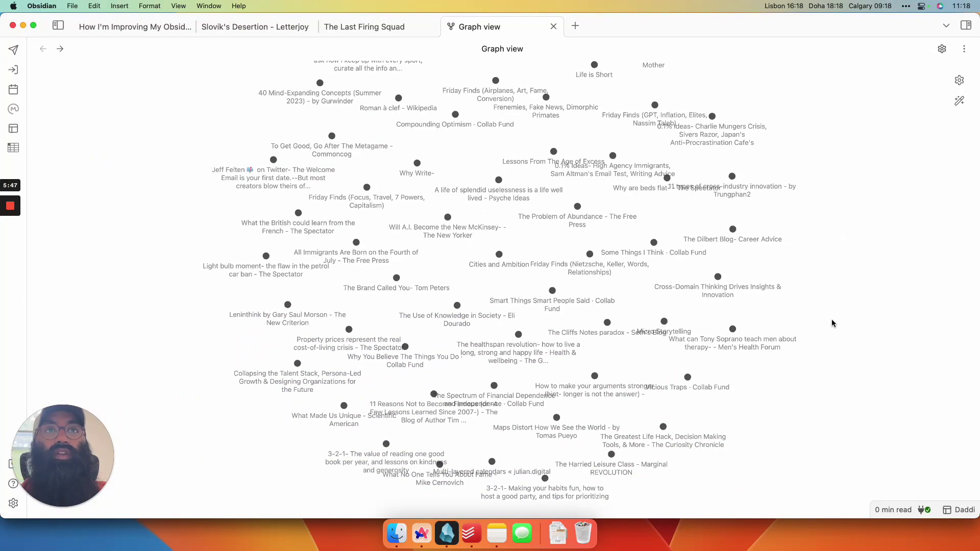
# Zoom into the #omnivore graph to see the highlight notes as orphan nodes.
pyautogui.scroll(5, 832, 323)
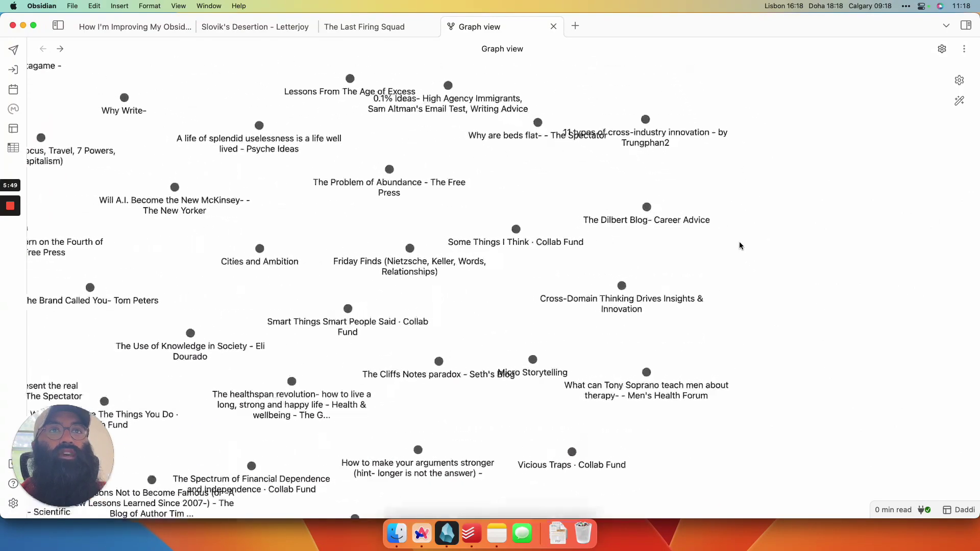
pyautogui.scroll(1, 740, 246)
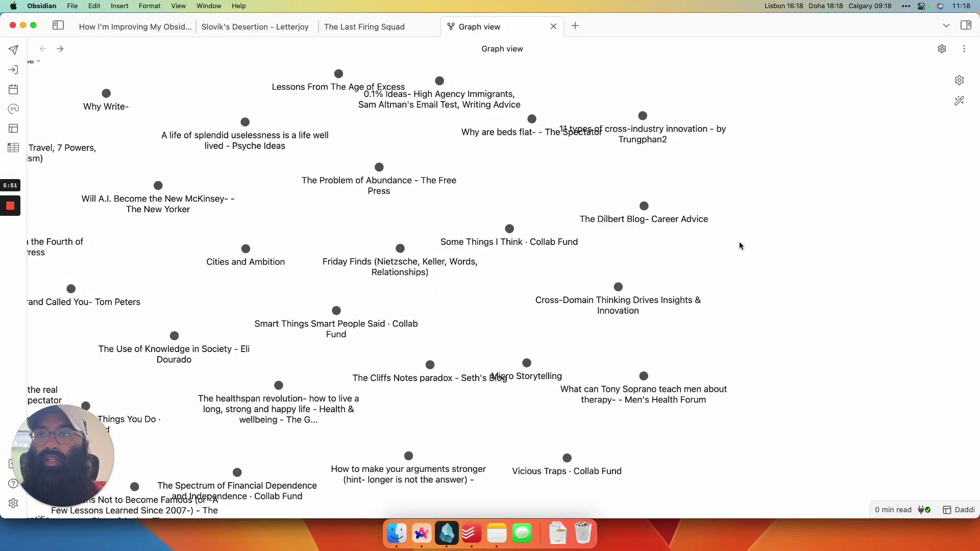